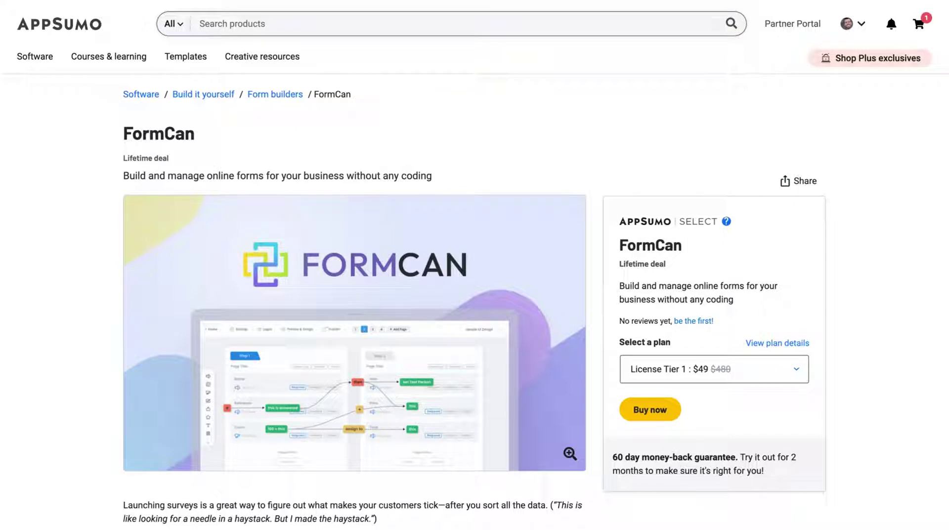
Step: Read through the FormCan deal page's description, at-a-glance section, and overview
{"action": "scroll", "coordinate": [588, 336], "scroll_direction": "down", "scroll_amount": 8}
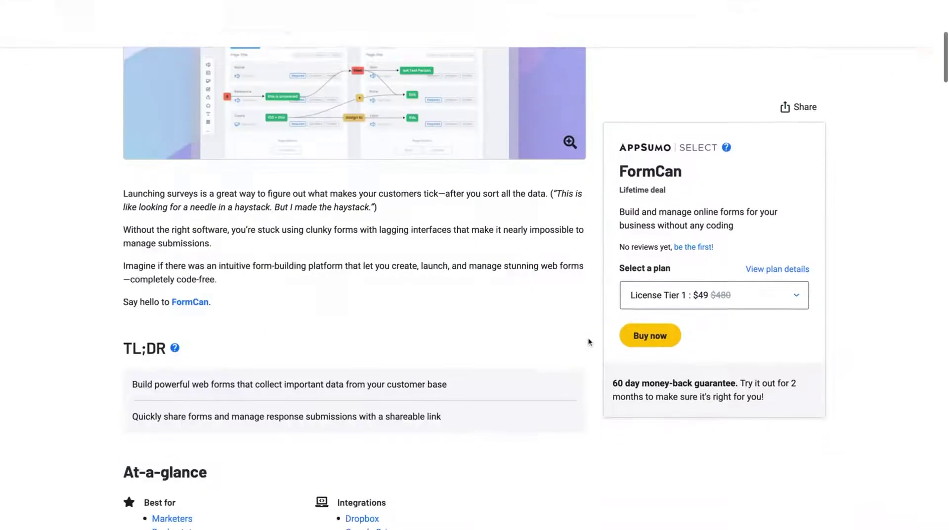
{"action": "scroll", "coordinate": [589, 337], "scroll_direction": "down", "scroll_amount": 2}
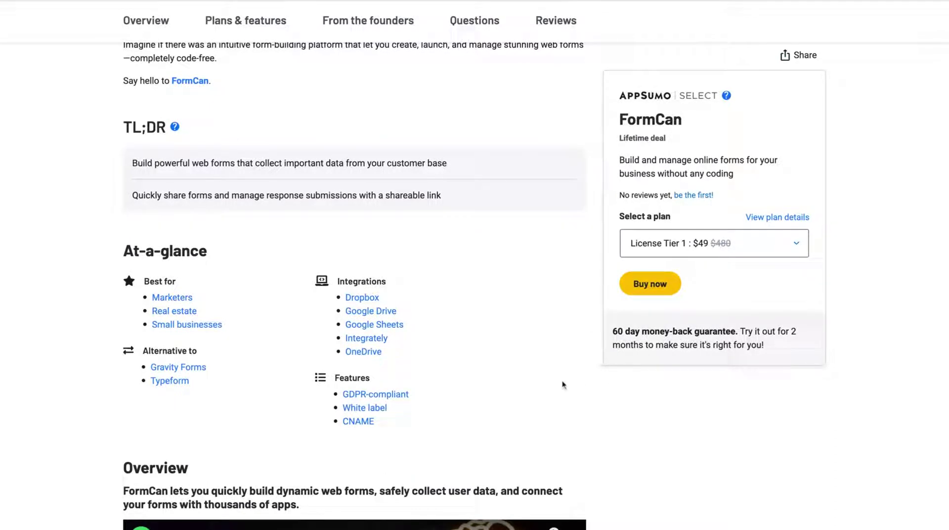
{"action": "scroll", "coordinate": [563, 384], "scroll_direction": "down", "scroll_amount": 7}
{"action": "scroll", "coordinate": [638, 419], "scroll_direction": "down", "scroll_amount": 1}
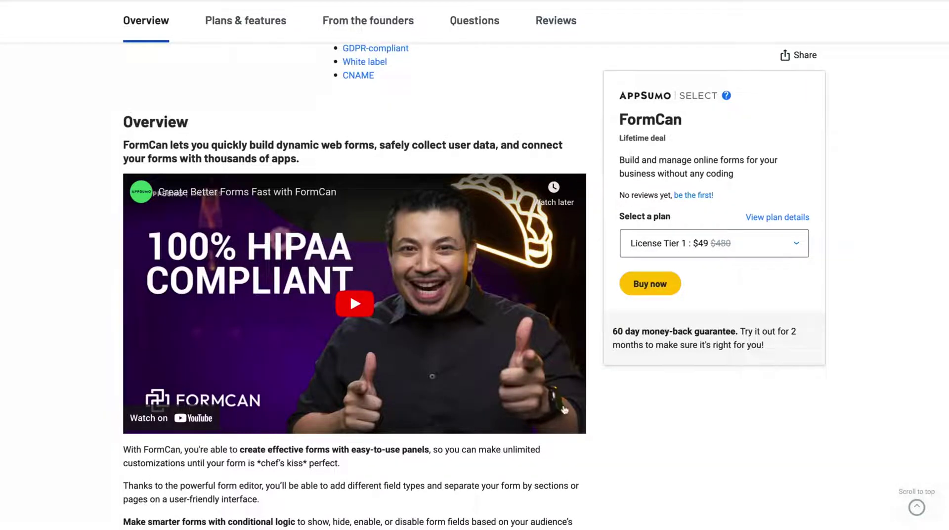
{"action": "scroll", "coordinate": [583, 409], "scroll_direction": "down", "scroll_amount": 9}
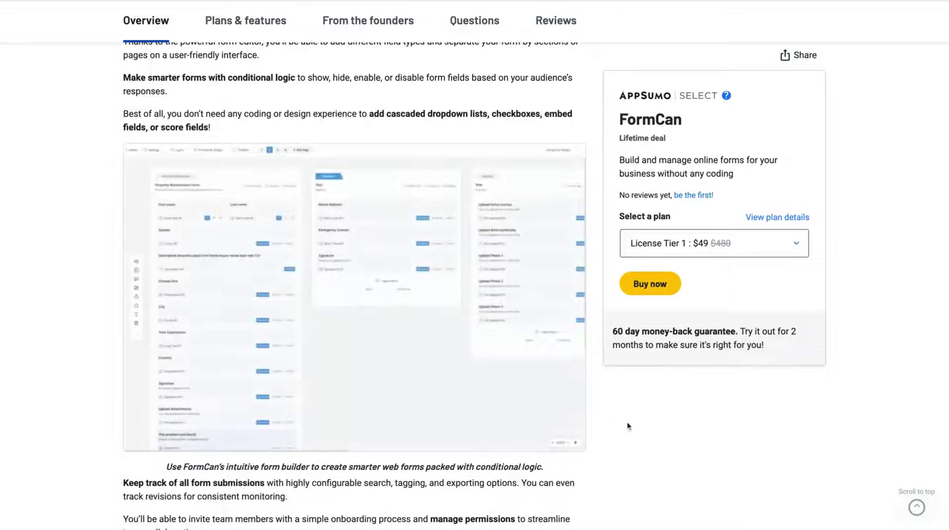
{"action": "scroll", "coordinate": [626, 422], "scroll_direction": "down", "scroll_amount": 7}
{"action": "scroll", "coordinate": [622, 417], "scroll_direction": "down", "scroll_amount": 5}
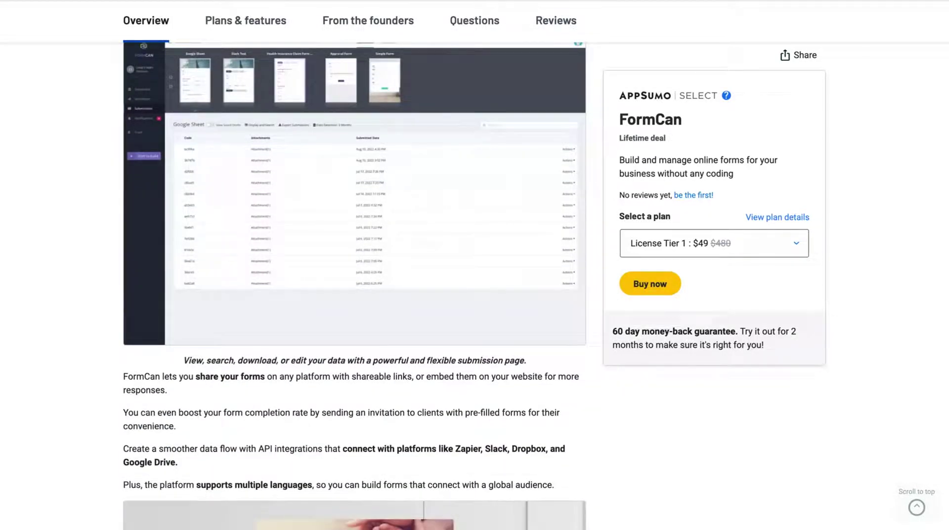
{"action": "scroll", "coordinate": [355, 286], "scroll_direction": "down", "scroll_amount": 6}
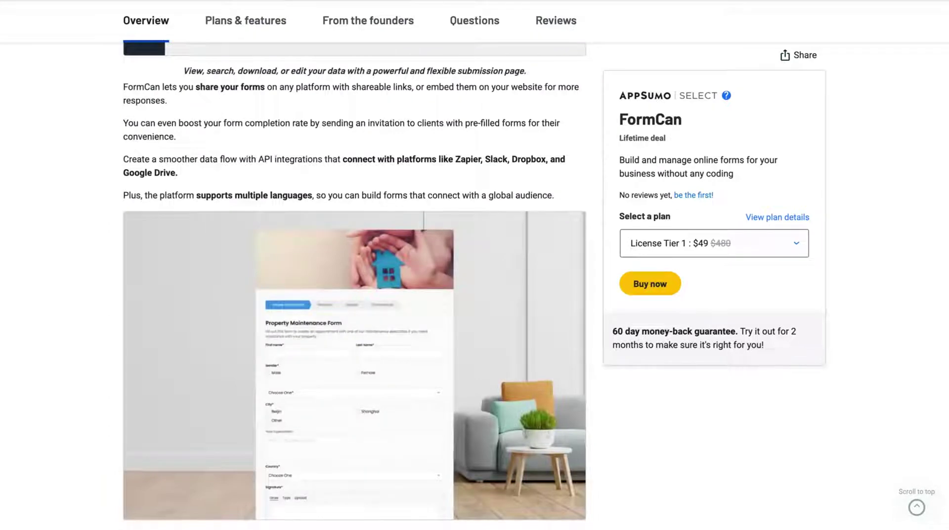
{"action": "scroll", "coordinate": [355, 286], "scroll_direction": "down", "scroll_amount": 4}
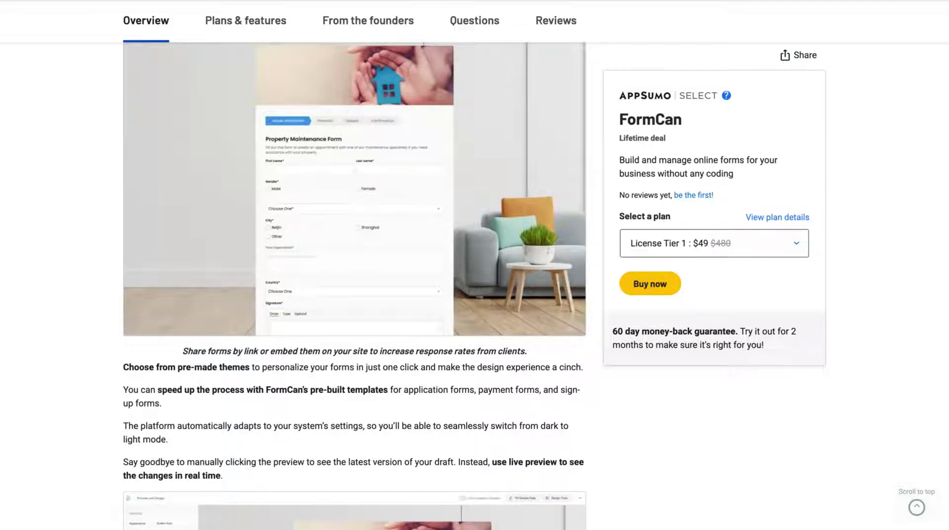
{"action": "scroll", "coordinate": [355, 286], "scroll_direction": "down", "scroll_amount": 3}
{"action": "scroll", "coordinate": [355, 286], "scroll_direction": "down", "scroll_amount": 5}
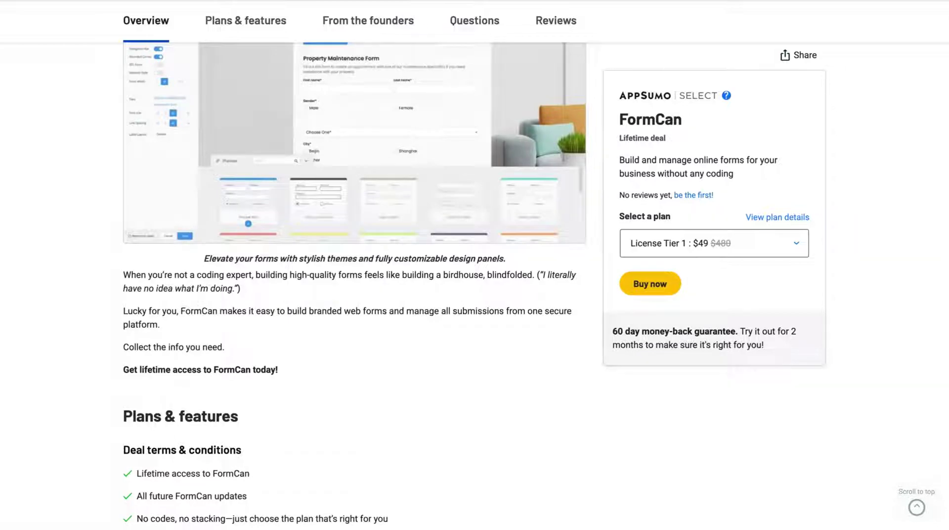
{"action": "scroll", "coordinate": [355, 286], "scroll_direction": "down", "scroll_amount": 5}
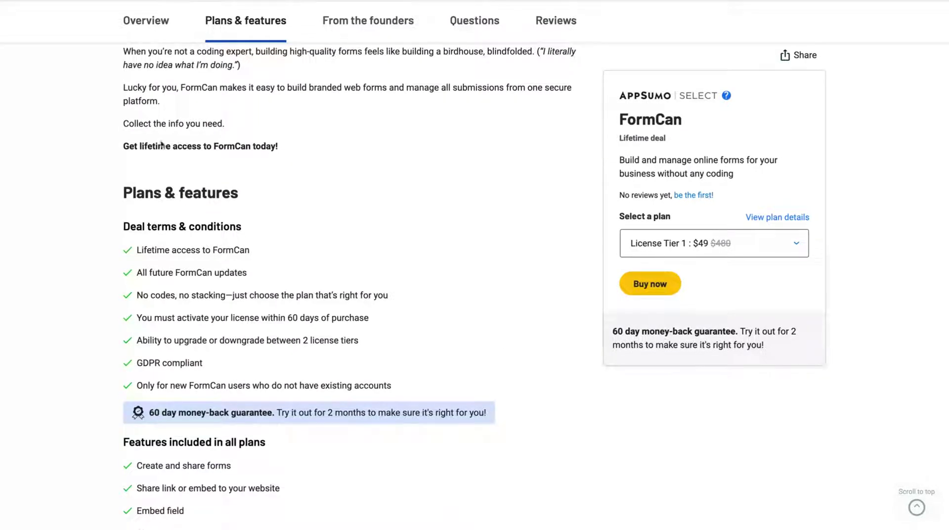
Step: Examine FormCan's deal terms, included features, and the License Tier 1 and Tier 2 plans
{"action": "triple_click", "coordinate": [135, 277]}
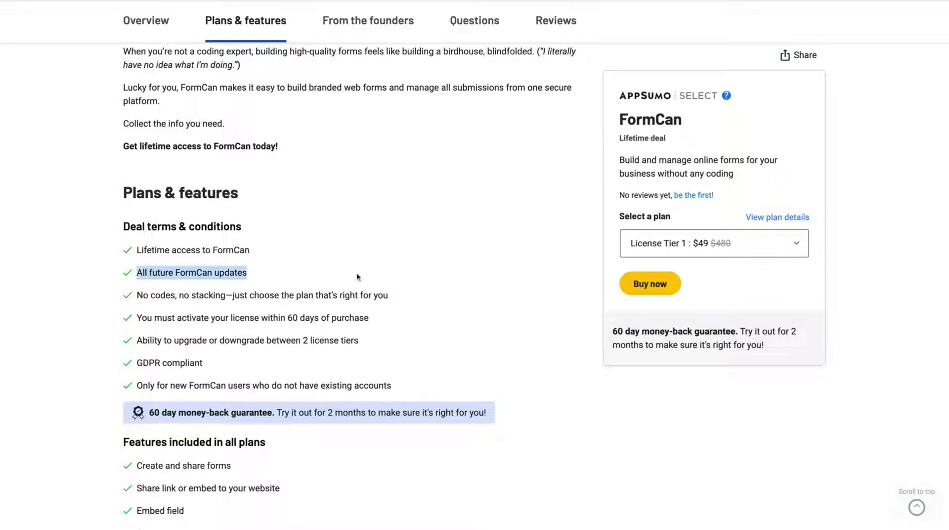
{"action": "scroll", "coordinate": [377, 286], "scroll_direction": "up", "scroll_amount": 2}
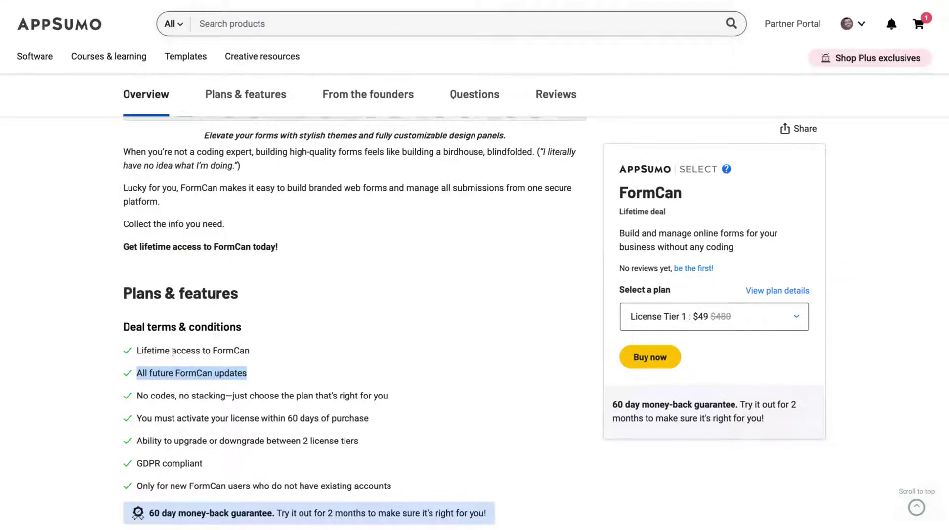
{"action": "scroll", "coordinate": [412, 322], "scroll_direction": "up", "scroll_amount": 12}
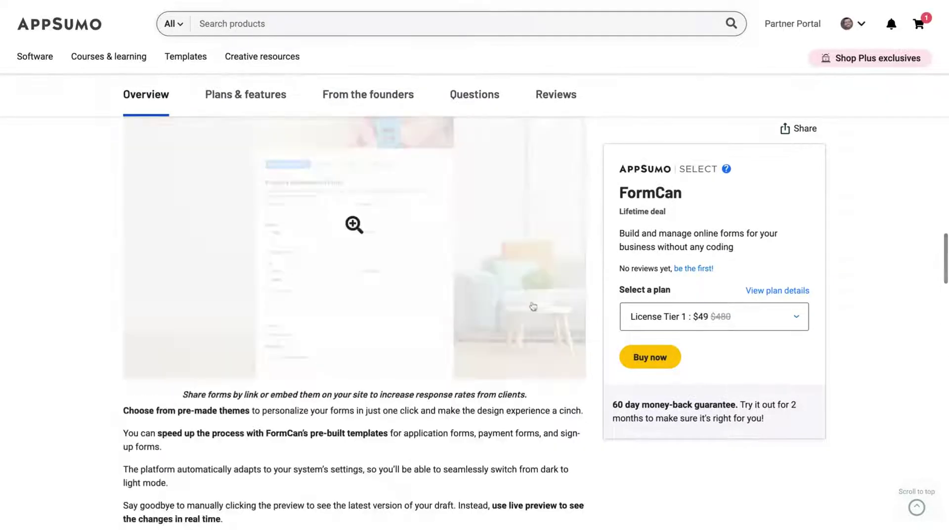
{"action": "scroll", "coordinate": [456, 346], "scroll_direction": "down", "scroll_amount": 8}
{"action": "scroll", "coordinate": [517, 267], "scroll_direction": "down", "scroll_amount": 15}
{"action": "scroll", "coordinate": [495, 247], "scroll_direction": "up", "scroll_amount": 8}
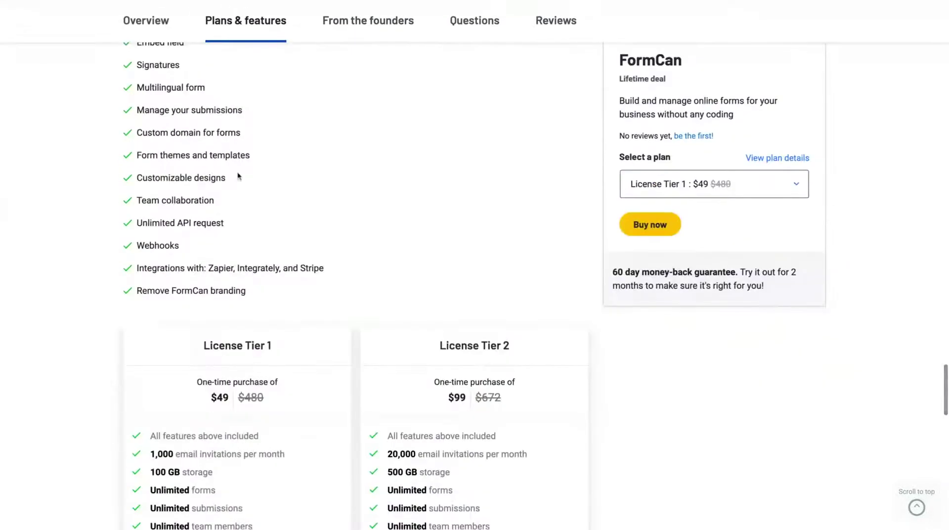
{"action": "scroll", "coordinate": [464, 229], "scroll_direction": "down", "scroll_amount": 3}
{"action": "scroll", "coordinate": [462, 227], "scroll_direction": "up", "scroll_amount": 1}
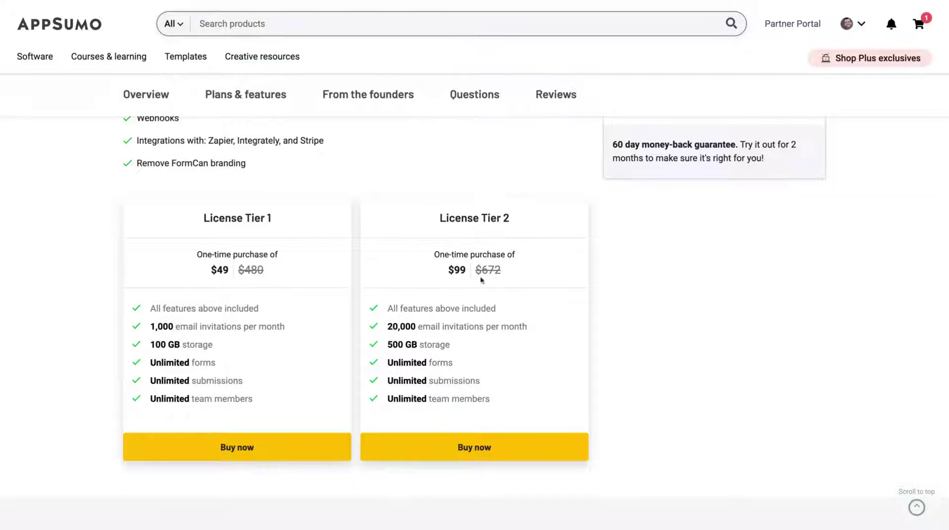
{"action": "triple_click", "coordinate": [434, 221]}
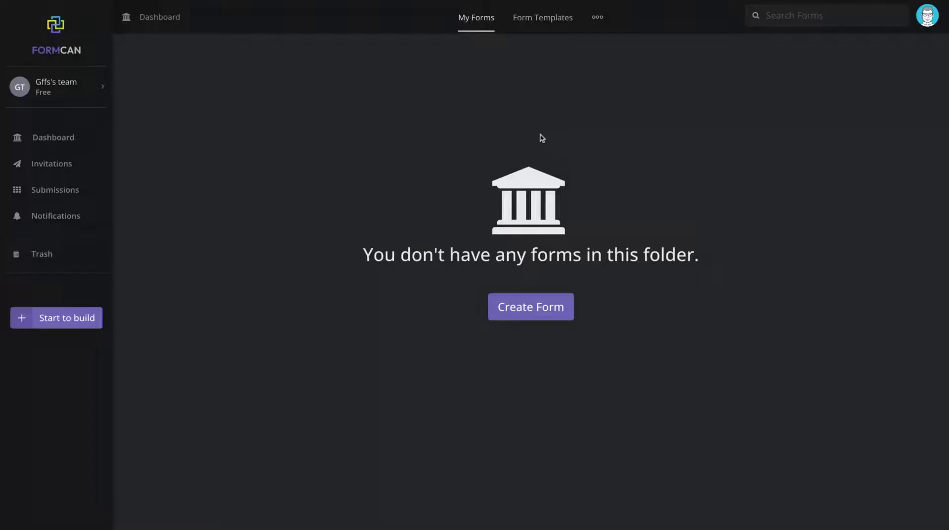
Step: Try the light appearance for the FormCan dashboard and set it to dark mode
{"action": "left_click", "coordinate": [929, 16]}
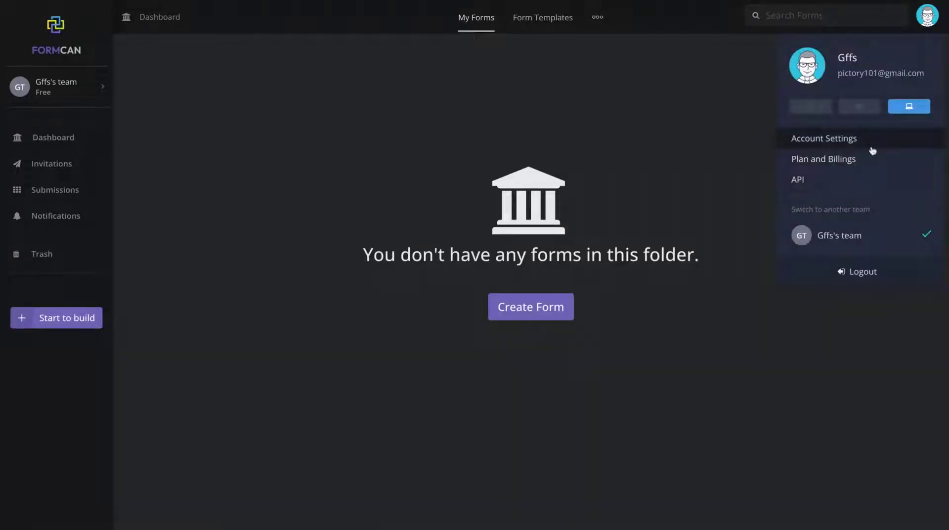
{"action": "left_click", "coordinate": [853, 110]}
{"action": "left_click", "coordinate": [932, 23]}
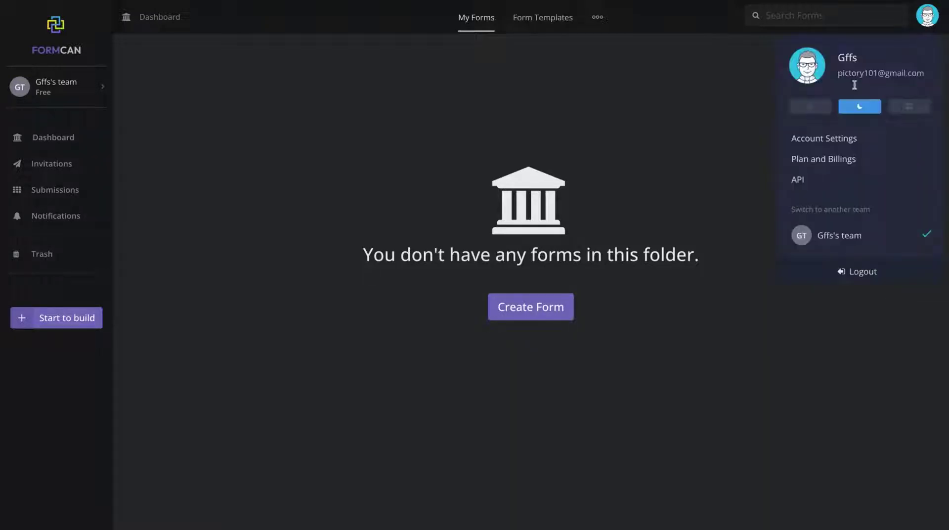
{"action": "left_click", "coordinate": [807, 110]}
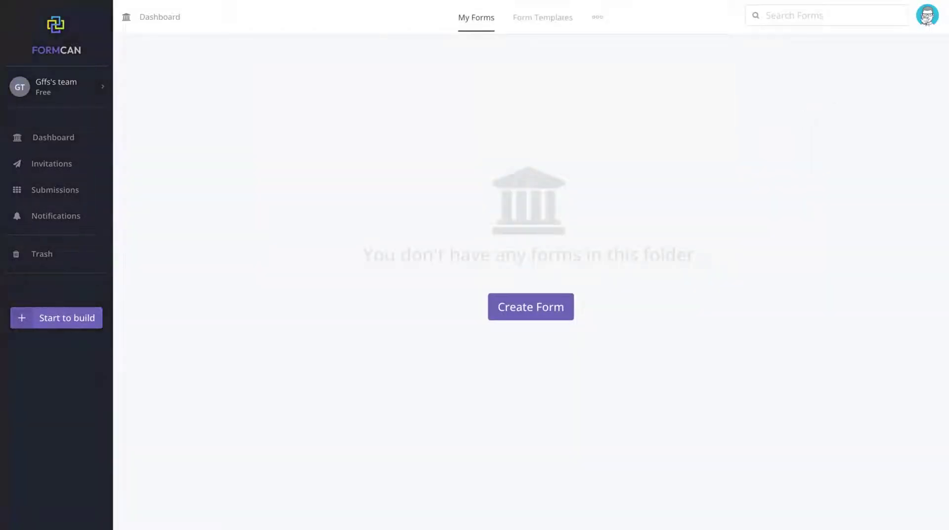
{"action": "left_click", "coordinate": [925, 21]}
{"action": "left_click", "coordinate": [849, 113]}
Step: Open the account settings and review the team's custom domain settings
{"action": "left_click", "coordinate": [926, 24]}
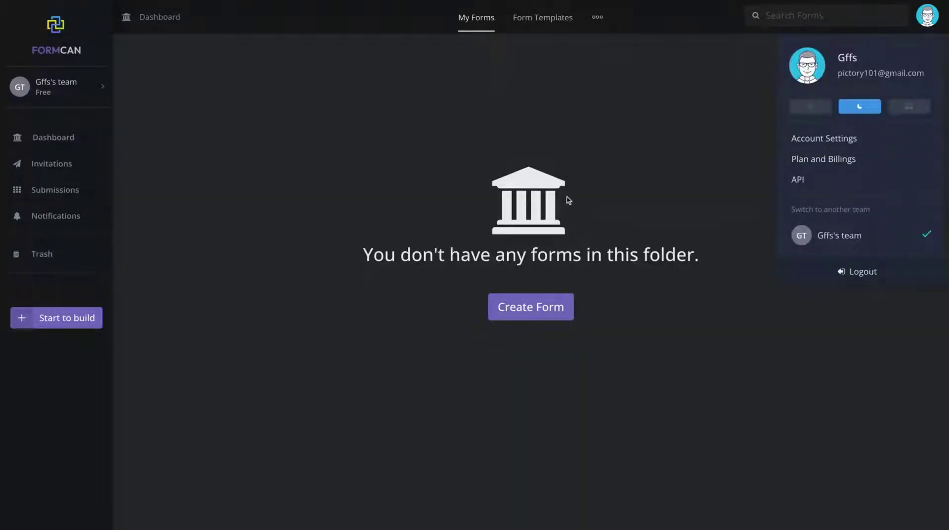
{"action": "left_click", "coordinate": [819, 138]}
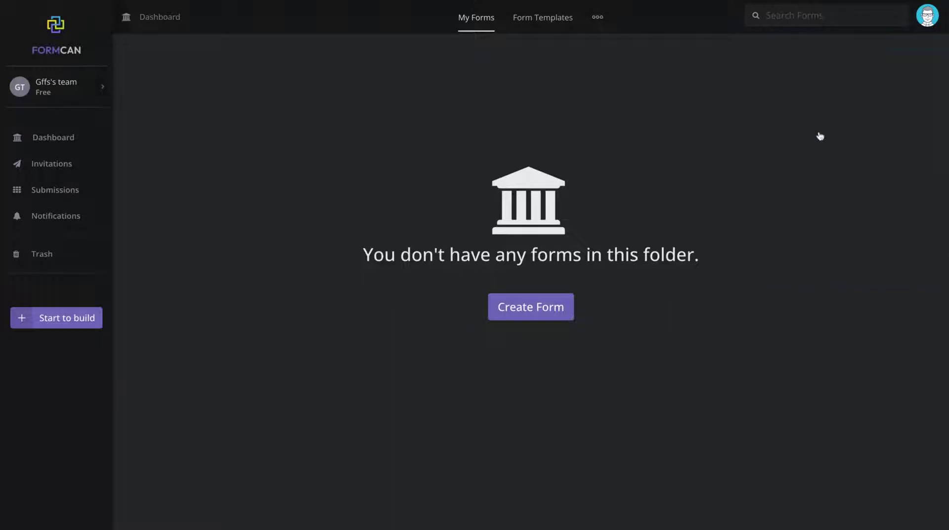
{"action": "scroll", "coordinate": [329, 216], "scroll_direction": "down", "scroll_amount": 1}
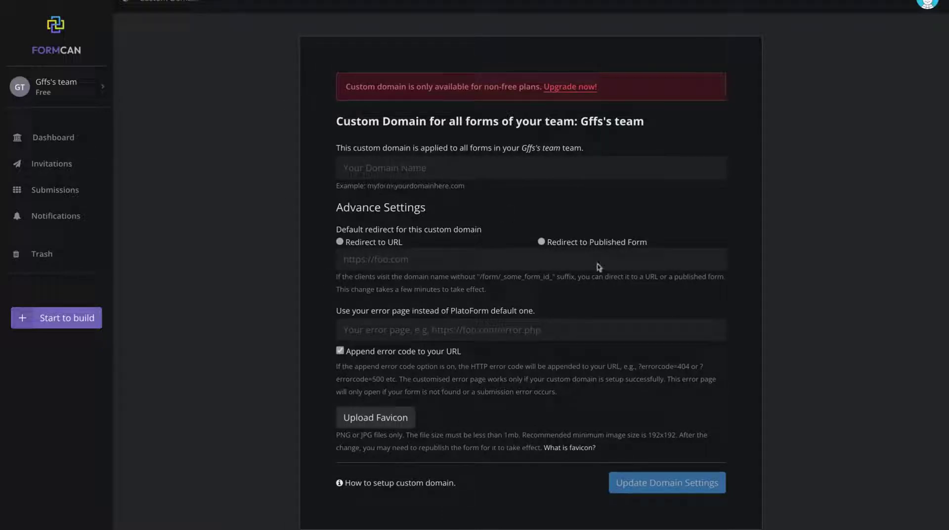
Step: Open the team's form default settings and examine the default invitation email's sender, subject, and body
{"action": "left_click", "coordinate": [82, 87]}
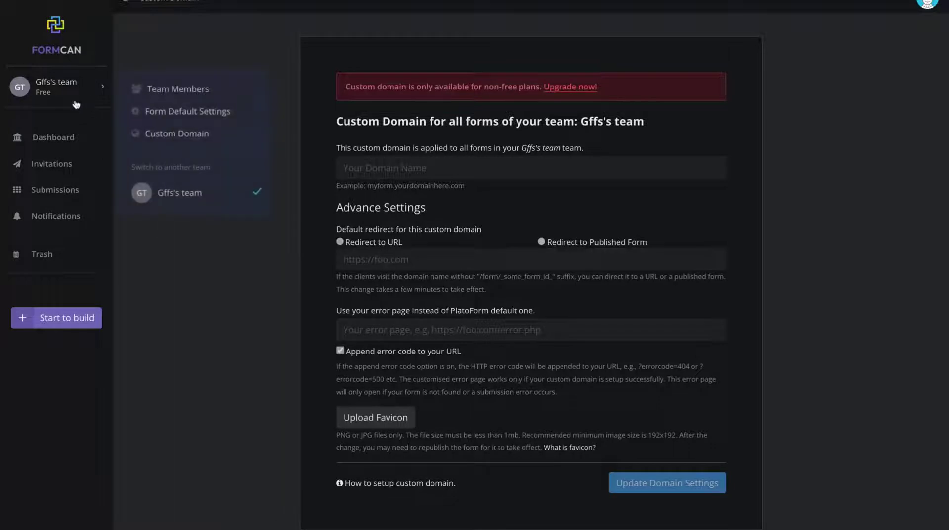
{"action": "left_click", "coordinate": [283, 99]}
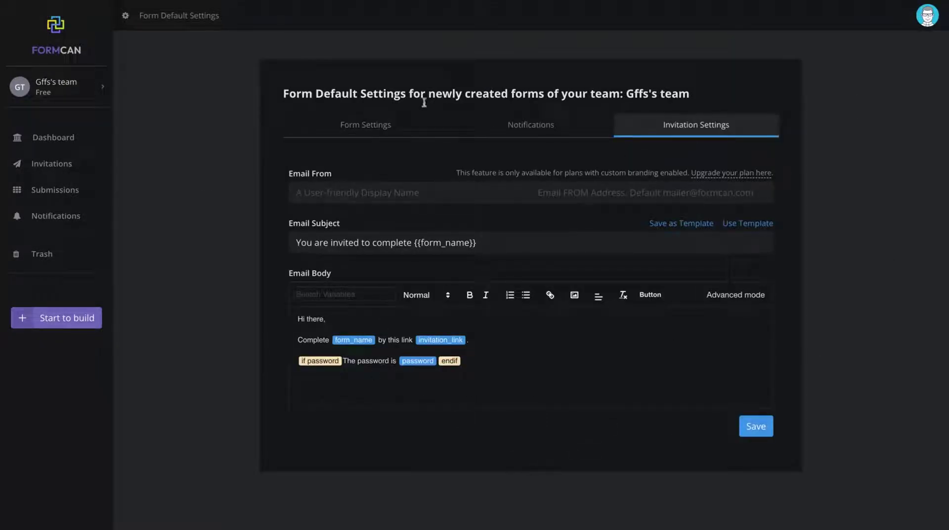
{"action": "left_click", "coordinate": [502, 243]}
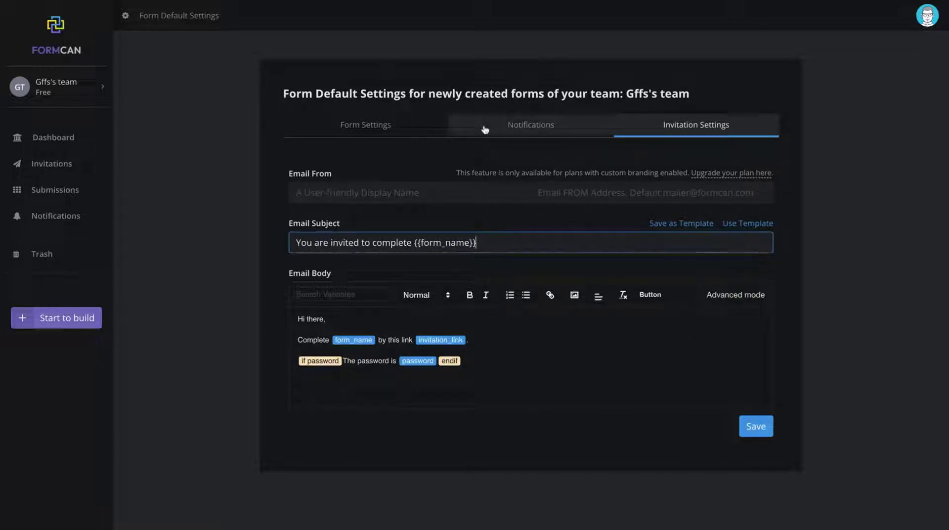
Step: Review the default notification settings, including the email content for submitters and for team members
{"action": "left_click", "coordinate": [531, 124]}
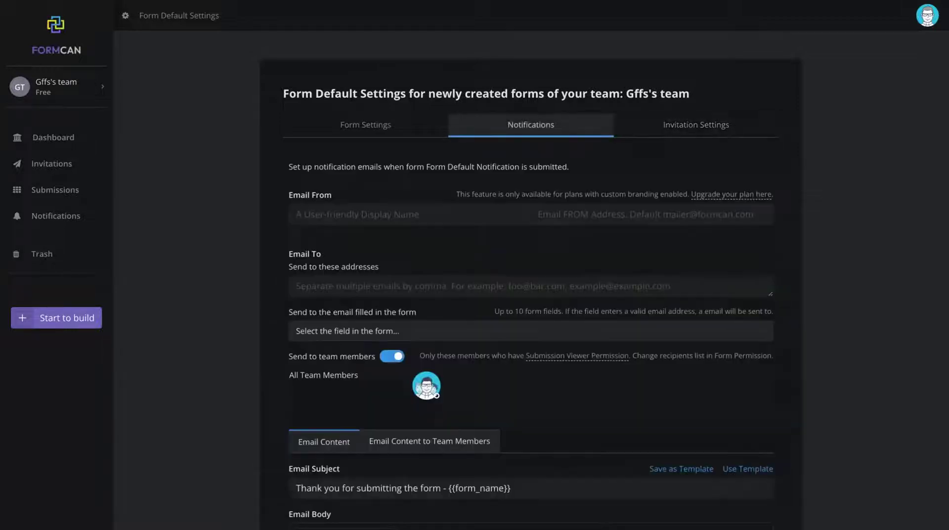
{"action": "scroll", "coordinate": [573, 214], "scroll_direction": "down", "scroll_amount": 5}
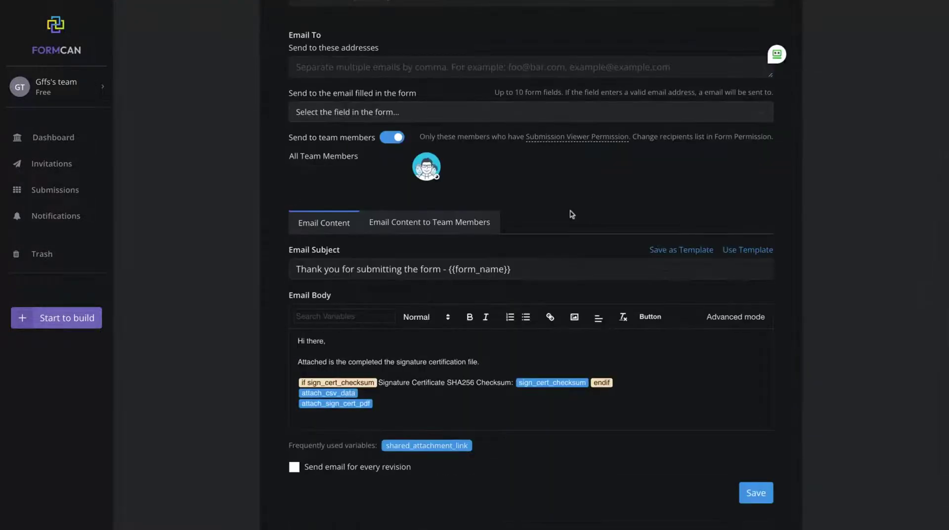
{"action": "left_click", "coordinate": [432, 229]}
{"action": "left_click", "coordinate": [343, 231]}
{"action": "scroll", "coordinate": [602, 291], "scroll_direction": "up", "scroll_amount": 5}
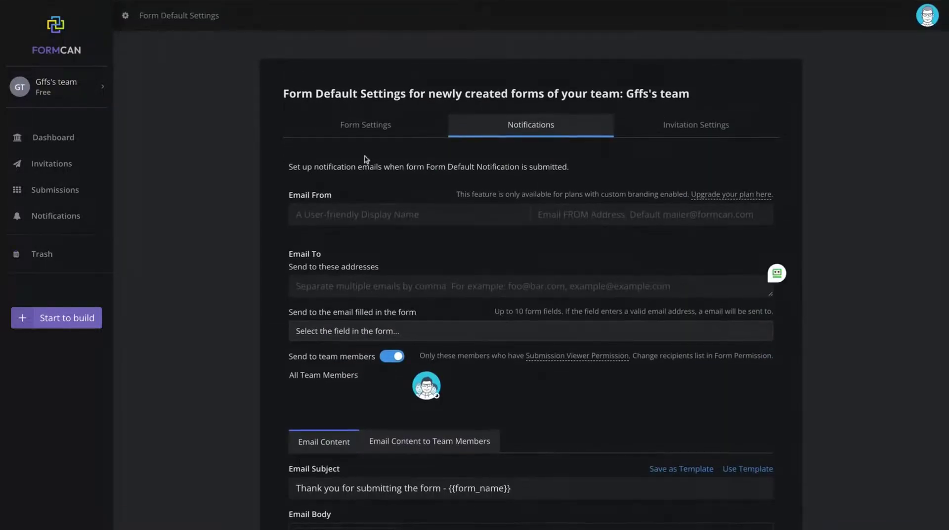
Step: Review the default form settings for general options, multiple languages, and the loading message
{"action": "left_click", "coordinate": [367, 131]}
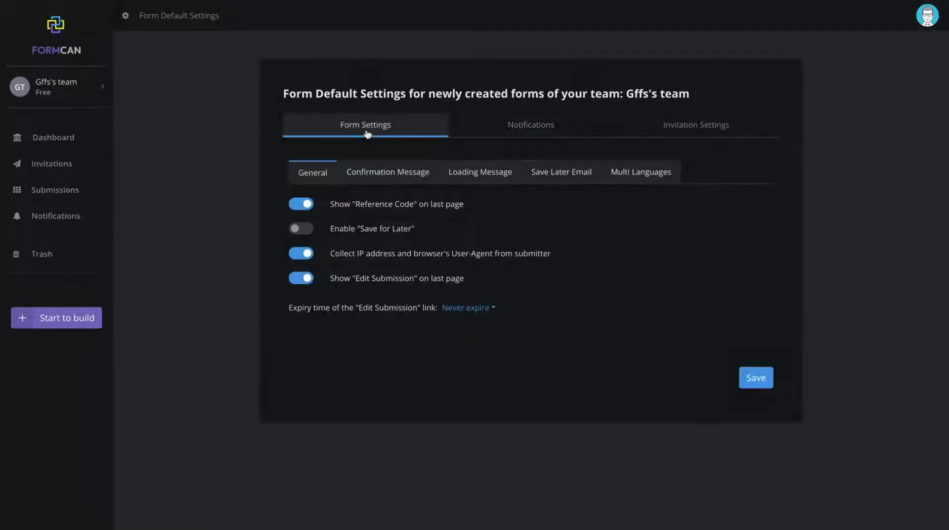
{"action": "left_click", "coordinate": [653, 177]}
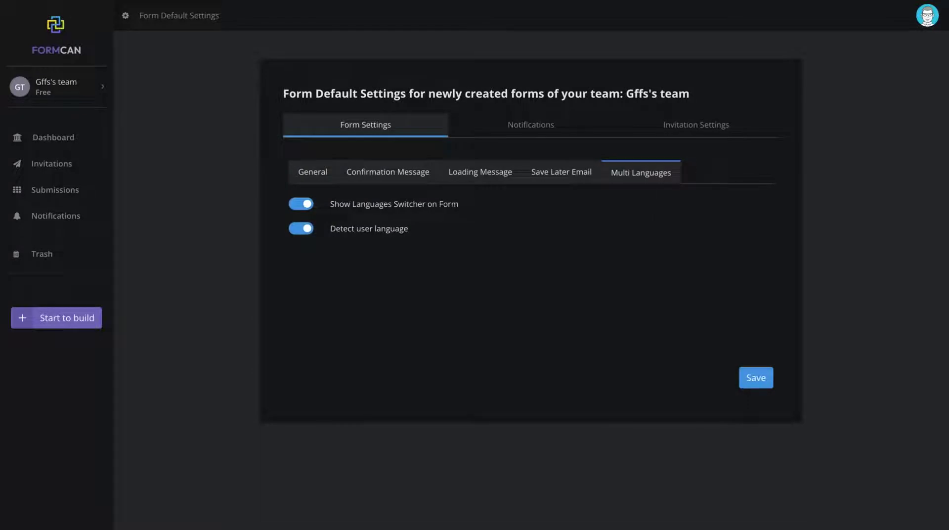
{"action": "left_click", "coordinate": [460, 172]}
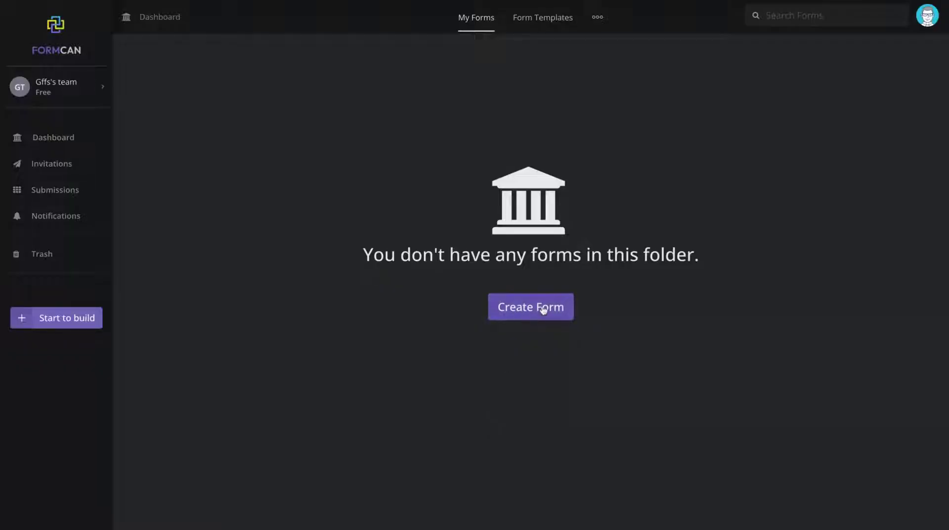
Step: Browse the most popular form templates in the template library
{"action": "left_click", "coordinate": [526, 19]}
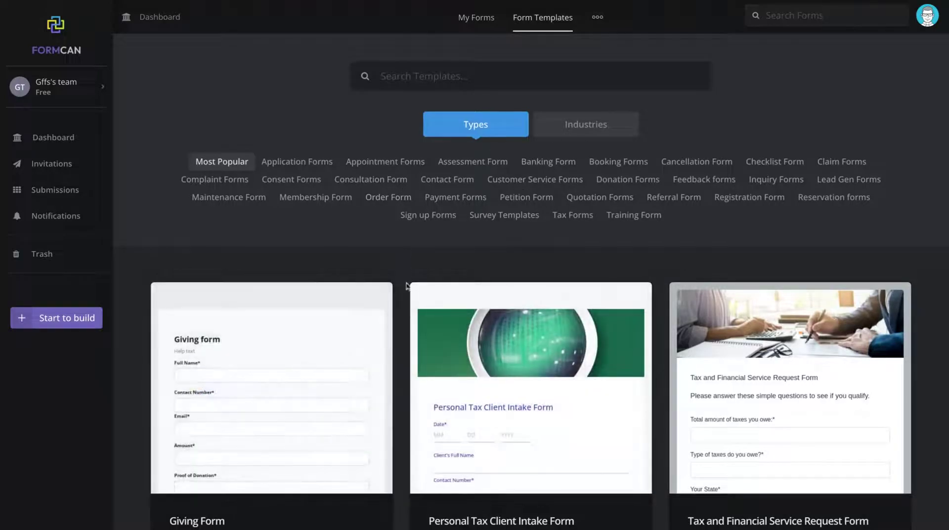
{"action": "scroll", "coordinate": [349, 271], "scroll_direction": "down", "scroll_amount": 15}
{"action": "scroll", "coordinate": [349, 272], "scroll_direction": "down", "scroll_amount": 10}
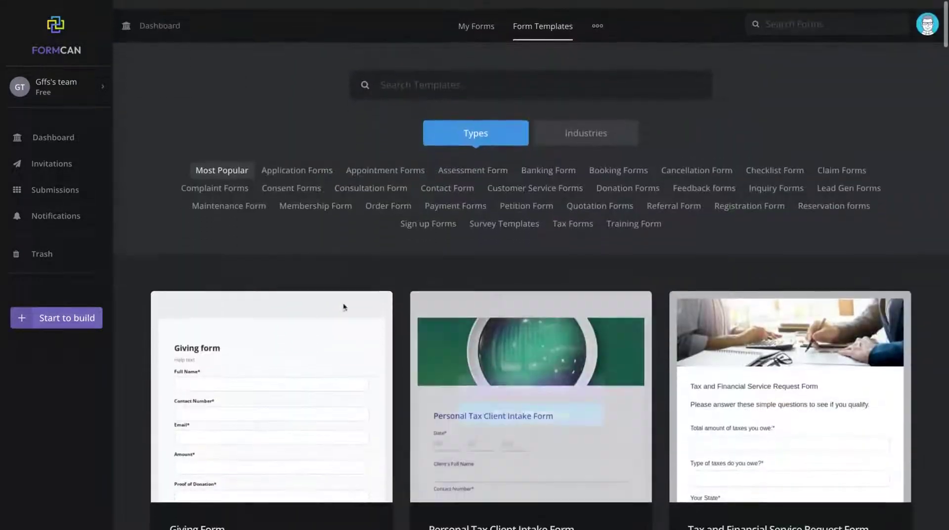
{"action": "scroll", "coordinate": [344, 306], "scroll_direction": "down", "scroll_amount": 3}
Step: Preview the Giving Form template and view its fields in dark appearance
{"action": "mouse_move", "coordinate": [536, 299]}
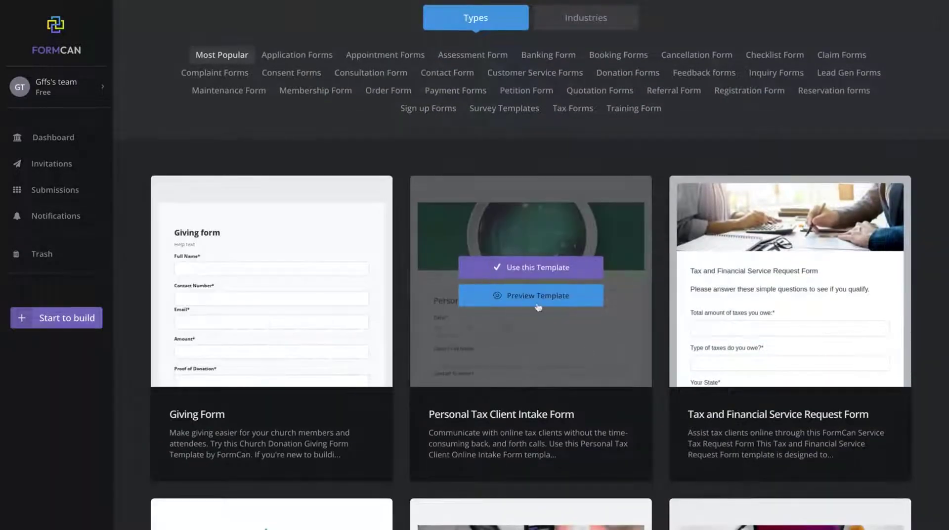
{"action": "left_click", "coordinate": [254, 302]}
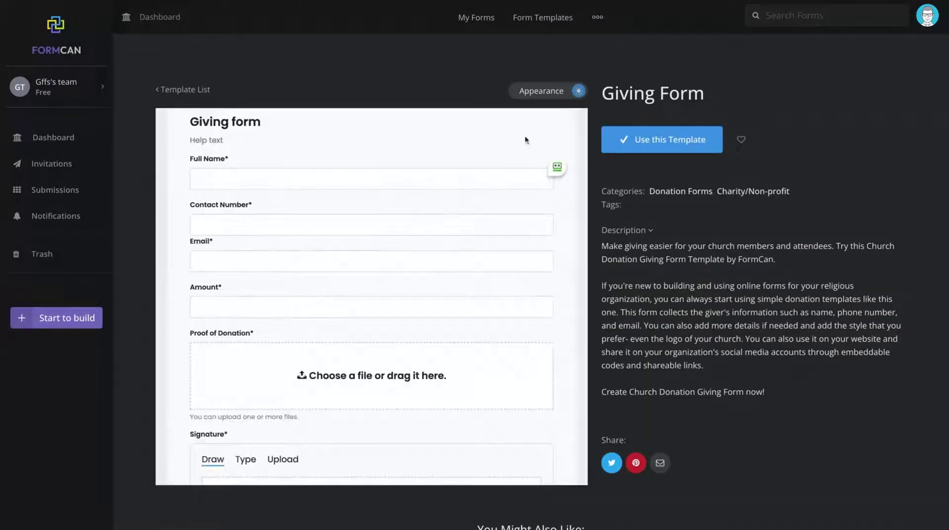
{"action": "left_click", "coordinate": [564, 91]}
{"action": "scroll", "coordinate": [463, 178], "scroll_direction": "down", "scroll_amount": 6}
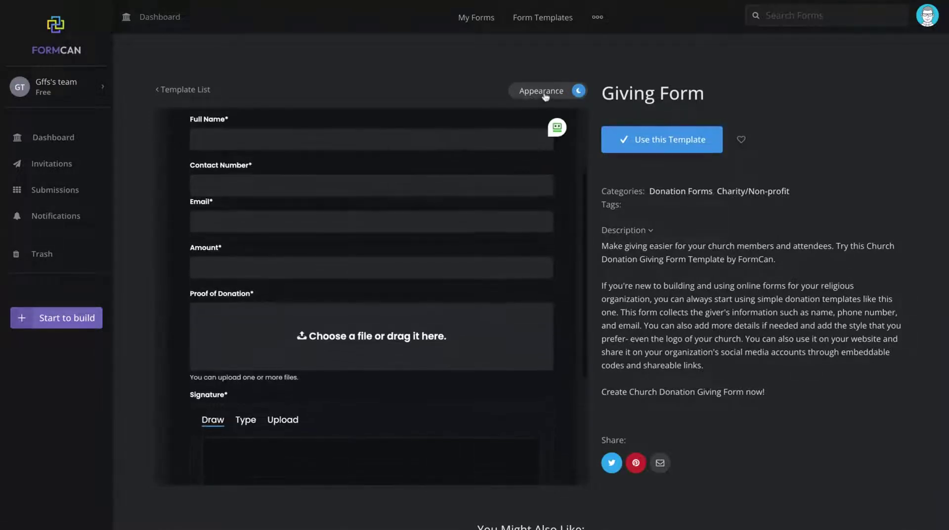
Step: Switch the Giving Form preview to light appearance and examine its description and fields through to the signature
{"action": "scroll", "coordinate": [393, 346], "scroll_direction": "up", "scroll_amount": 6}
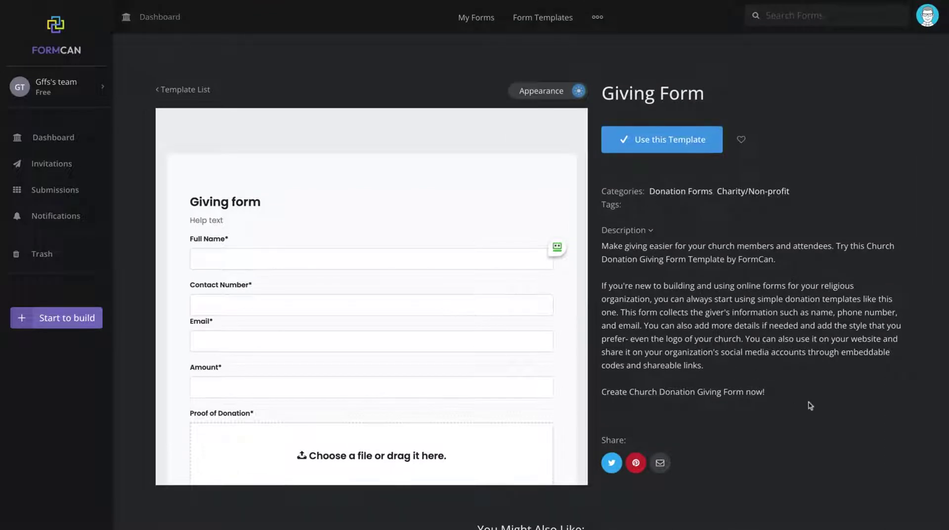
{"action": "mouse_move", "coordinate": [618, 260]}
{"action": "left_mouse_down"}
{"action": "mouse_move", "coordinate": [801, 404]}
{"action": "mouse_move", "coordinate": [608, 245]}
{"action": "left_mouse_up"}
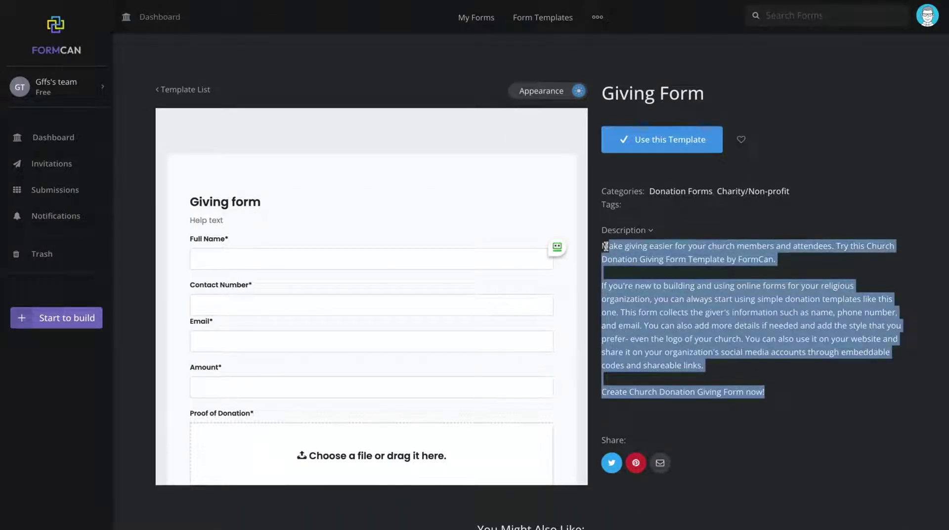
{"action": "scroll", "coordinate": [270, 314], "scroll_direction": "down", "scroll_amount": 2}
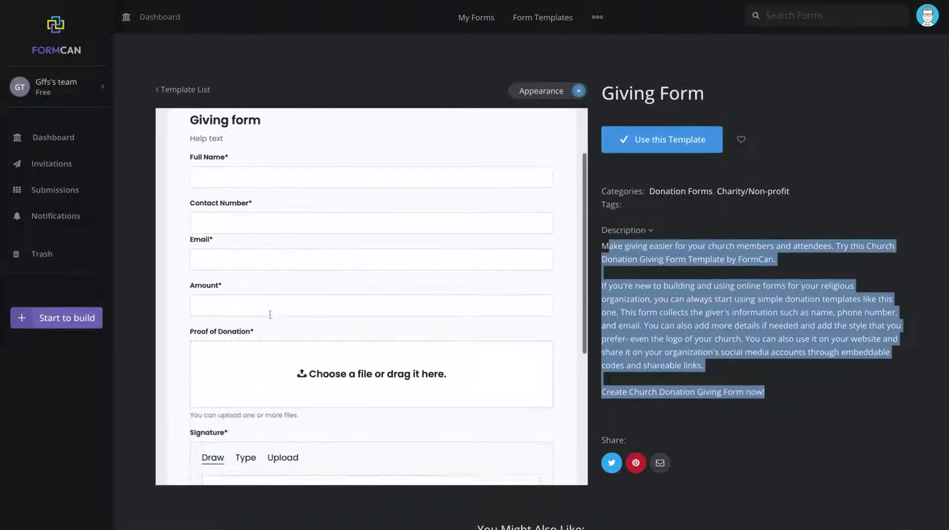
{"action": "left_click", "coordinate": [222, 176]}
{"action": "scroll", "coordinate": [237, 237], "scroll_direction": "up", "scroll_amount": 1}
{"action": "left_click", "coordinate": [235, 285]}
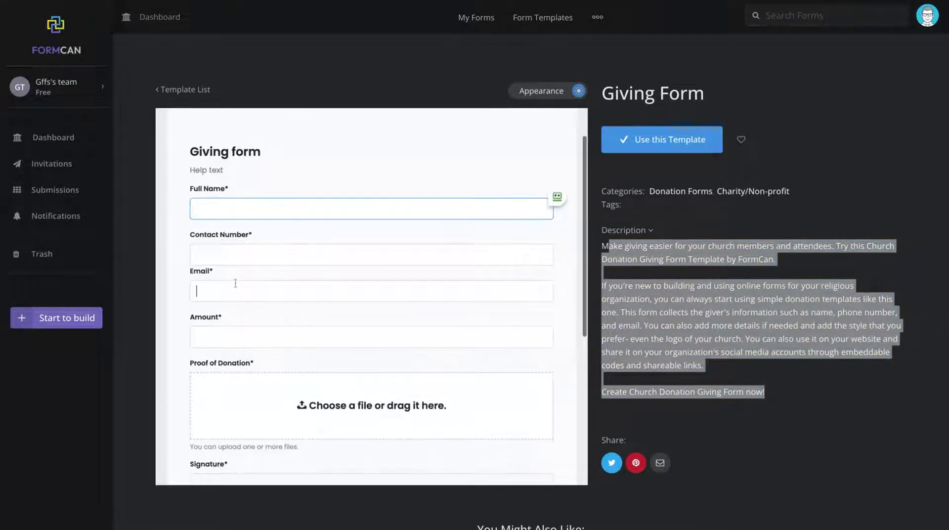
{"action": "scroll", "coordinate": [257, 330], "scroll_direction": "down", "scroll_amount": 2}
{"action": "scroll", "coordinate": [262, 297], "scroll_direction": "down", "scroll_amount": 2}
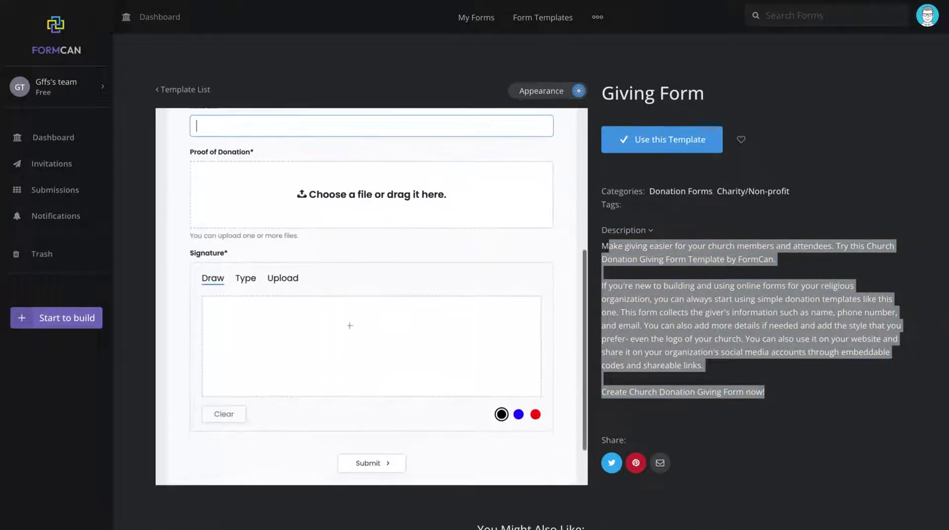
{"action": "scroll", "coordinate": [293, 354], "scroll_direction": "down", "scroll_amount": 1}
Step: Draw a freehand signature in the Giving Form preview and check the Type and Upload signature options
{"action": "left_click", "coordinate": [232, 261]}
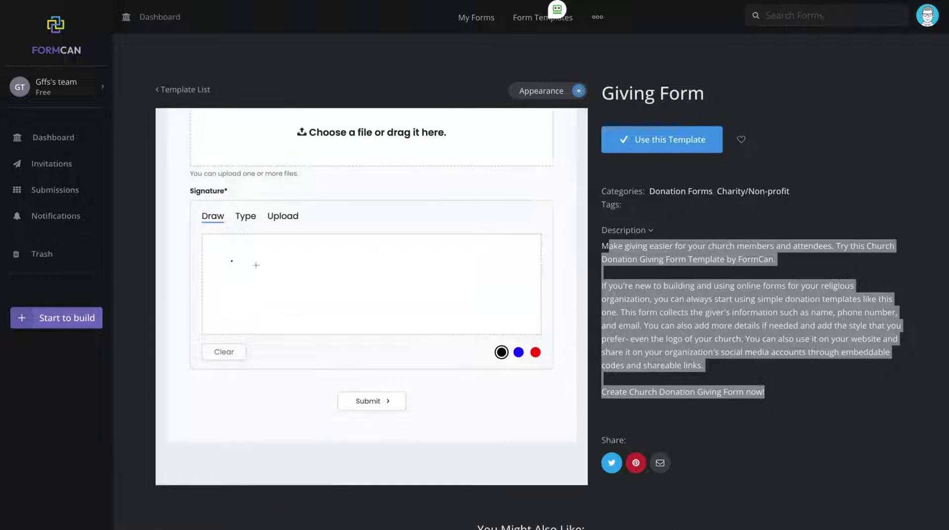
{"action": "mouse_move", "coordinate": [228, 261]}
{"action": "left_mouse_down"}
{"action": "mouse_move", "coordinate": [295, 296]}
{"action": "mouse_move", "coordinate": [470, 297]}
{"action": "left_mouse_up"}
{"action": "left_click", "coordinate": [246, 216]}
{"action": "left_click", "coordinate": [282, 216]}
Step: Preview the related Online Foundation Donation Form template and examine its fields and donation type choices
{"action": "scroll", "coordinate": [471, 308], "scroll_direction": "down", "scroll_amount": 8}
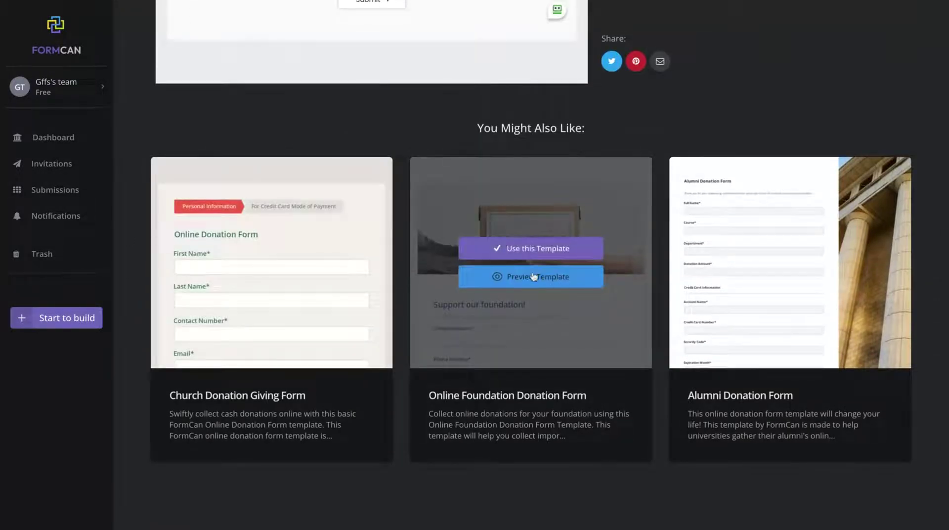
{"action": "left_click", "coordinate": [534, 277]}
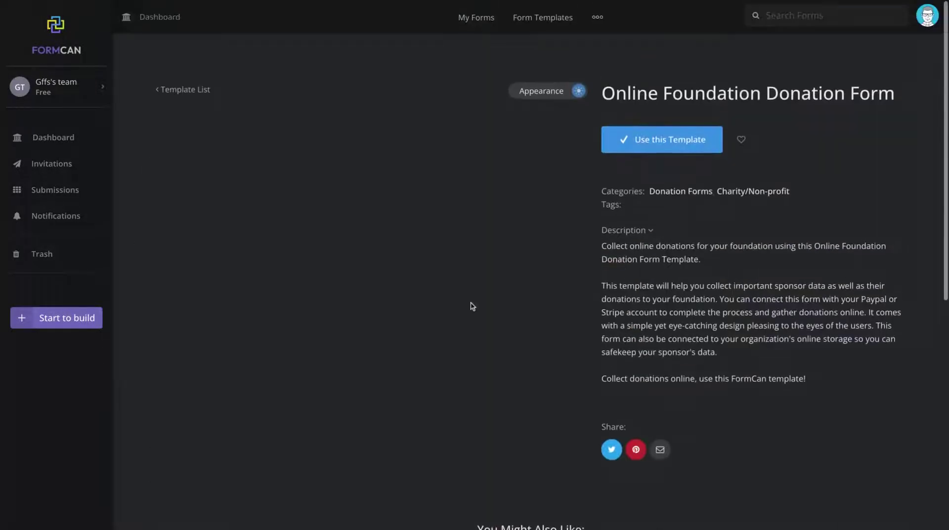
{"action": "scroll", "coordinate": [326, 318], "scroll_direction": "down", "scroll_amount": 5}
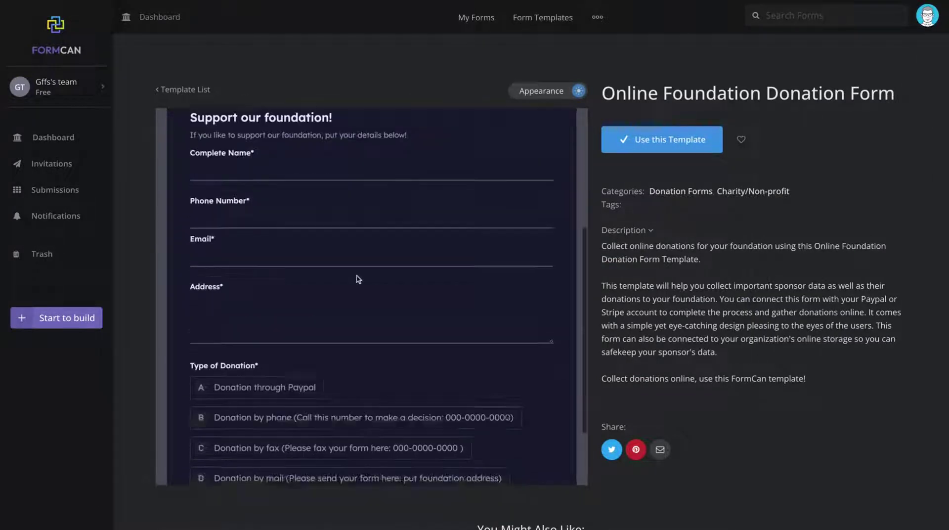
{"action": "scroll", "coordinate": [358, 280], "scroll_direction": "down", "scroll_amount": 2}
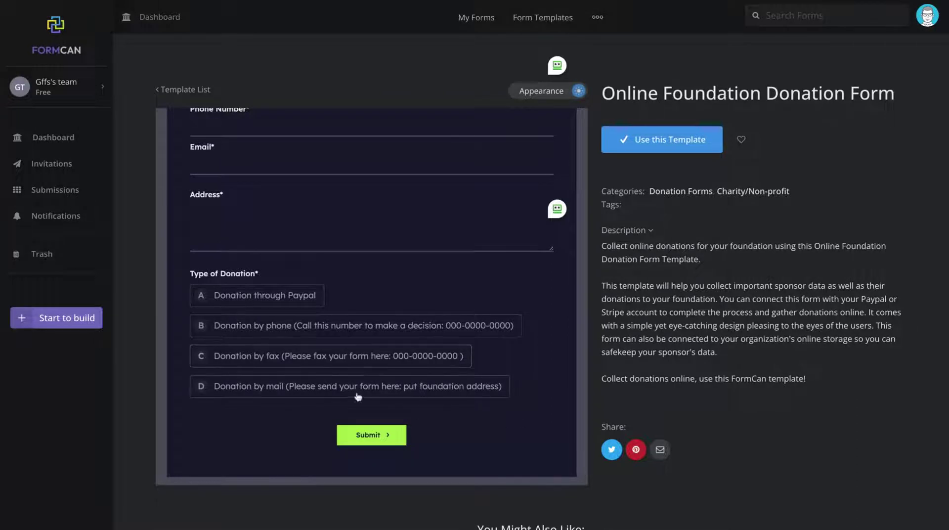
Step: Preview the Camping Checklist Form from the template list and examine its checklist sections
{"action": "scroll", "coordinate": [375, 371], "scroll_direction": "down", "scroll_amount": 5}
{"action": "scroll", "coordinate": [381, 359], "scroll_direction": "up", "scroll_amount": 5}
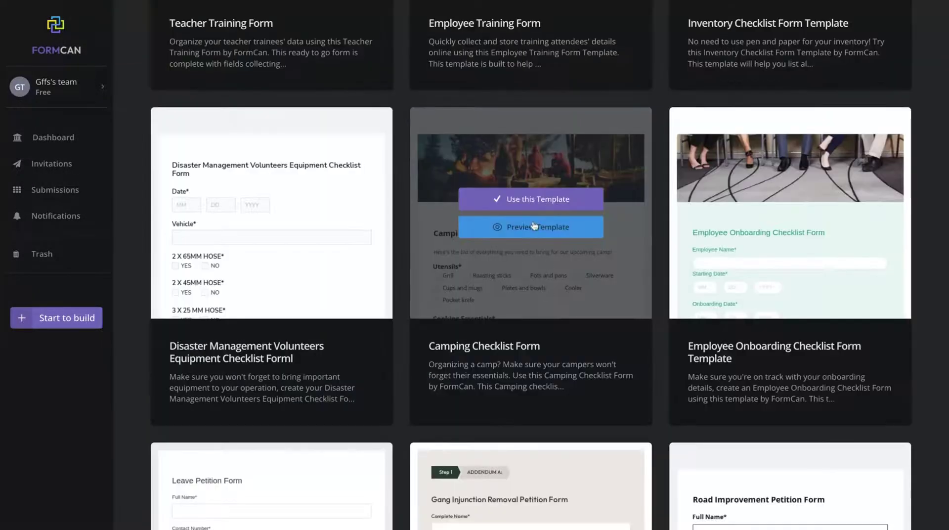
{"action": "left_click", "coordinate": [537, 228]}
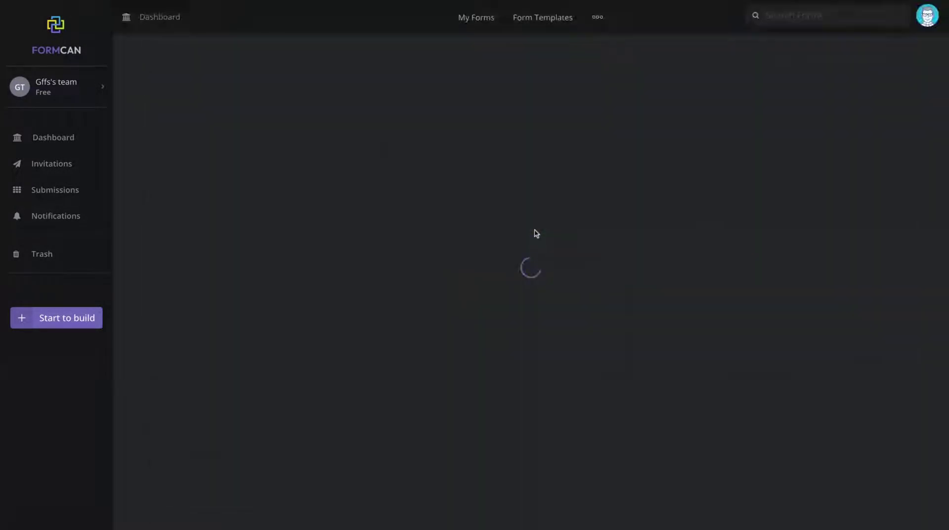
{"action": "scroll", "coordinate": [638, 273], "scroll_direction": "down", "scroll_amount": 2}
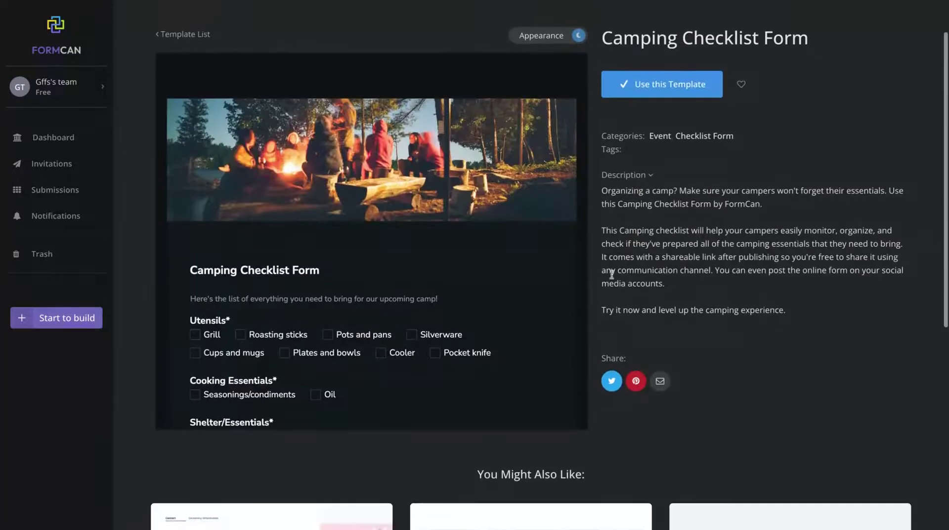
{"action": "scroll", "coordinate": [358, 222], "scroll_direction": "down", "scroll_amount": 2}
{"action": "scroll", "coordinate": [275, 328], "scroll_direction": "down", "scroll_amount": 1}
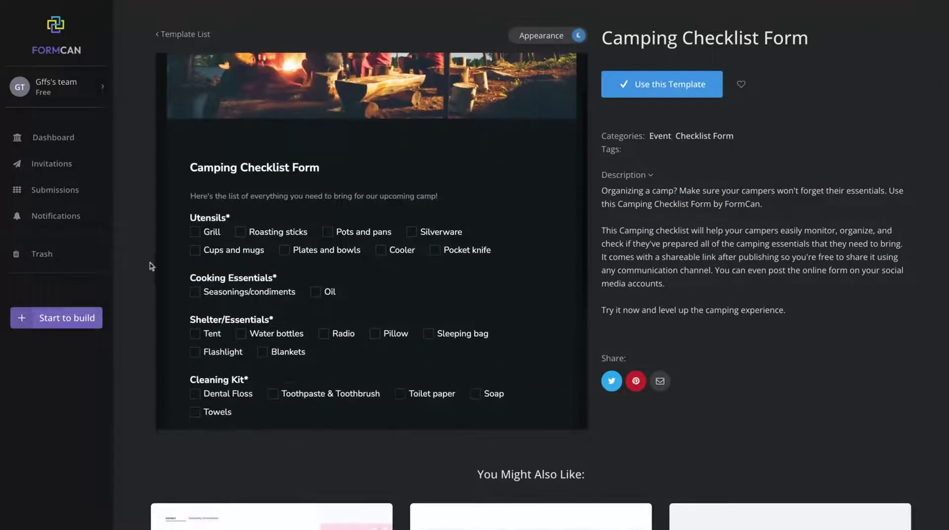
{"action": "scroll", "coordinate": [296, 283], "scroll_direction": "down", "scroll_amount": 4}
{"action": "scroll", "coordinate": [378, 260], "scroll_direction": "up", "scroll_amount": 8}
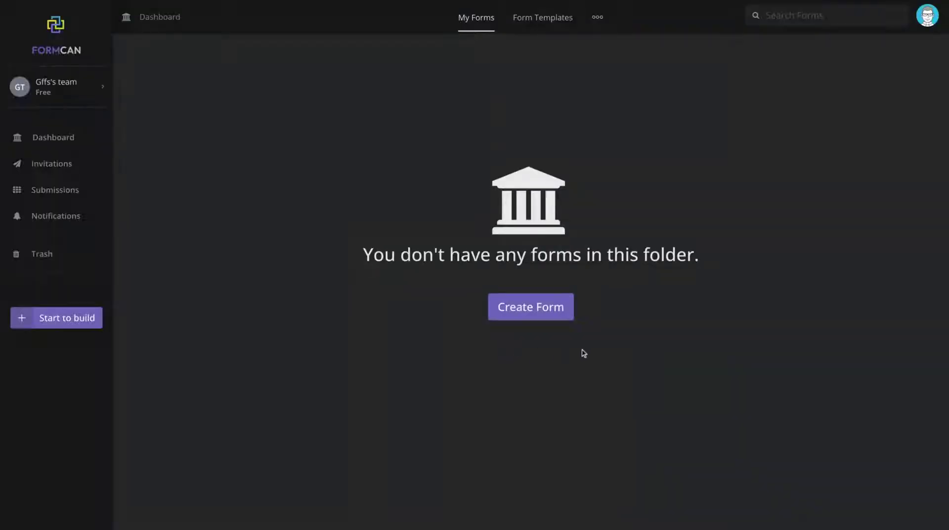
Step: Check the folder and sorting options for My Forms, and create a new form
{"action": "left_click", "coordinate": [598, 16]}
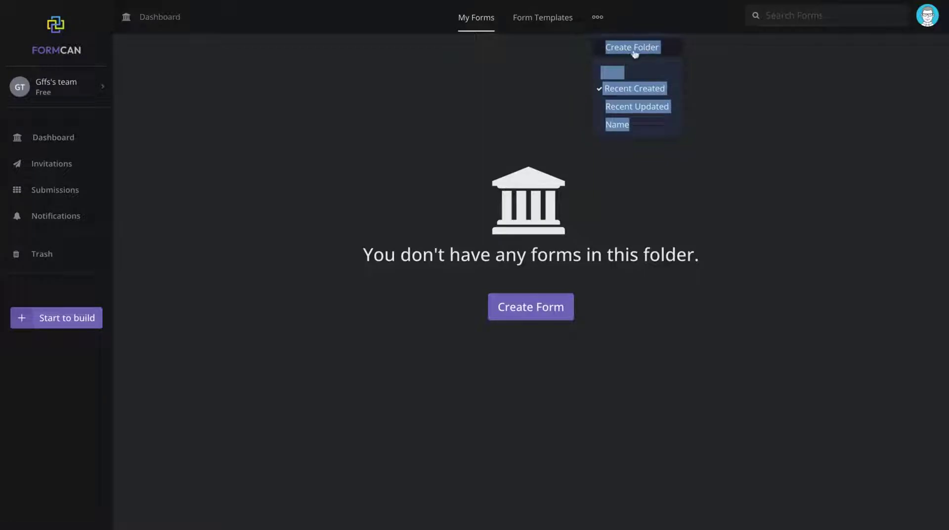
{"action": "left_click", "coordinate": [395, 152]}
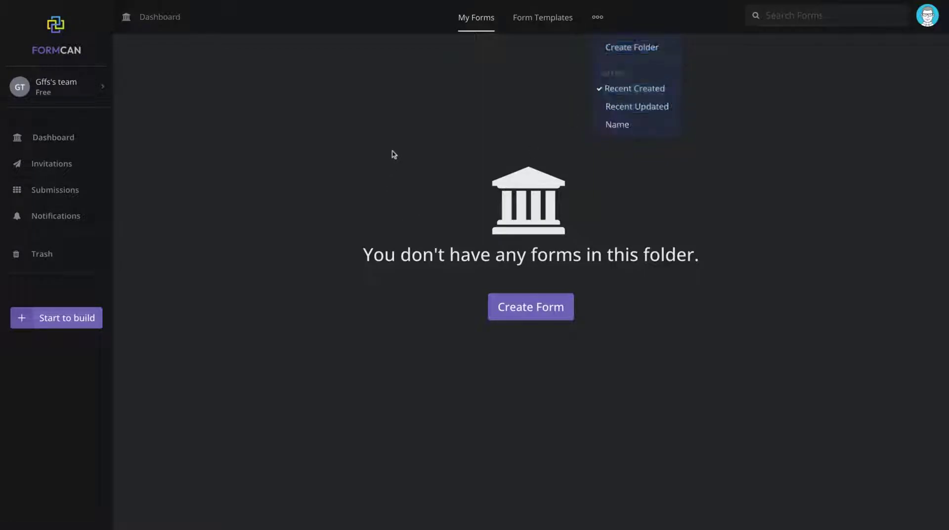
{"action": "left_click", "coordinate": [559, 323]}
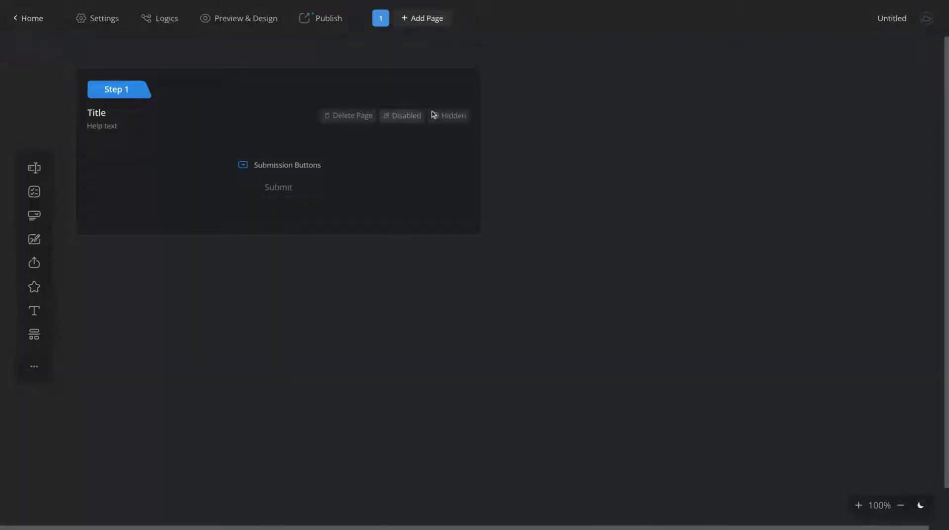
Step: Set the first page's form title to "My New Form" and clear its help text
{"action": "left_click", "coordinate": [95, 118]}
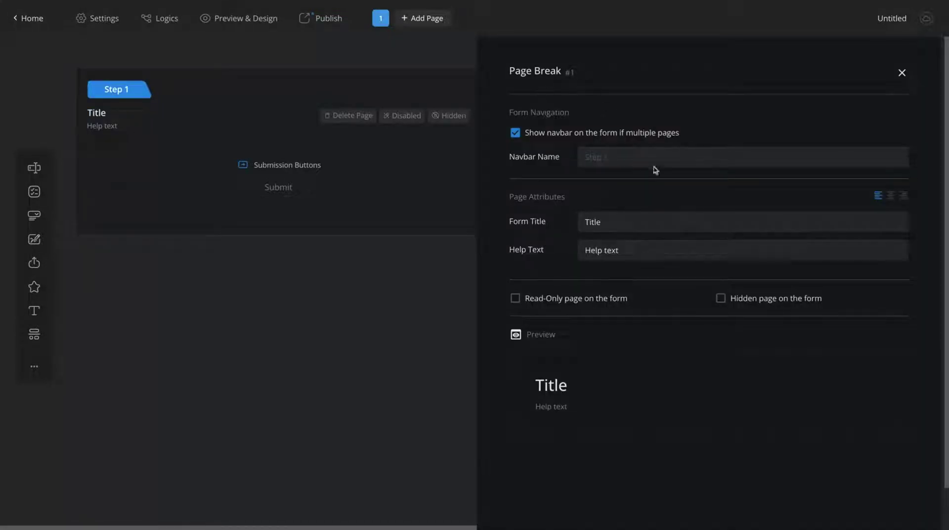
{"action": "double_click", "coordinate": [605, 225]}
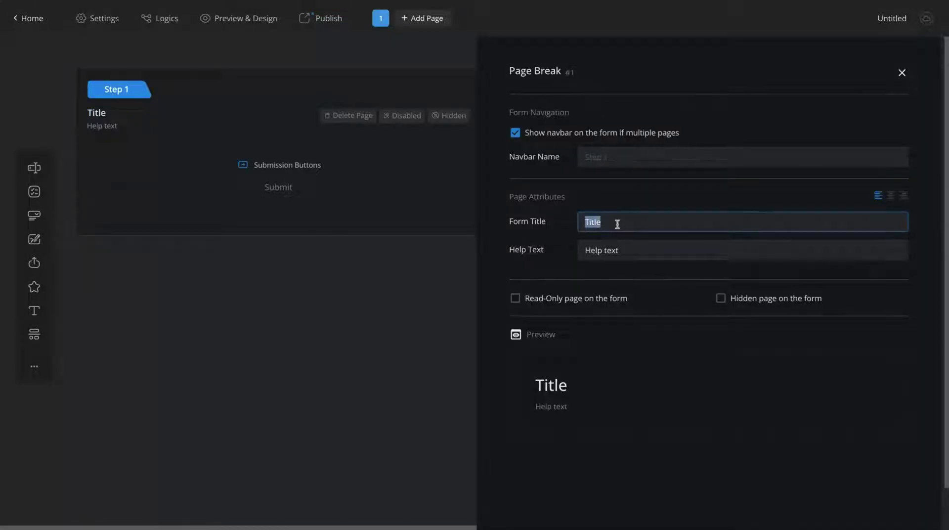
{"action": "type", "text": "My New Form"}
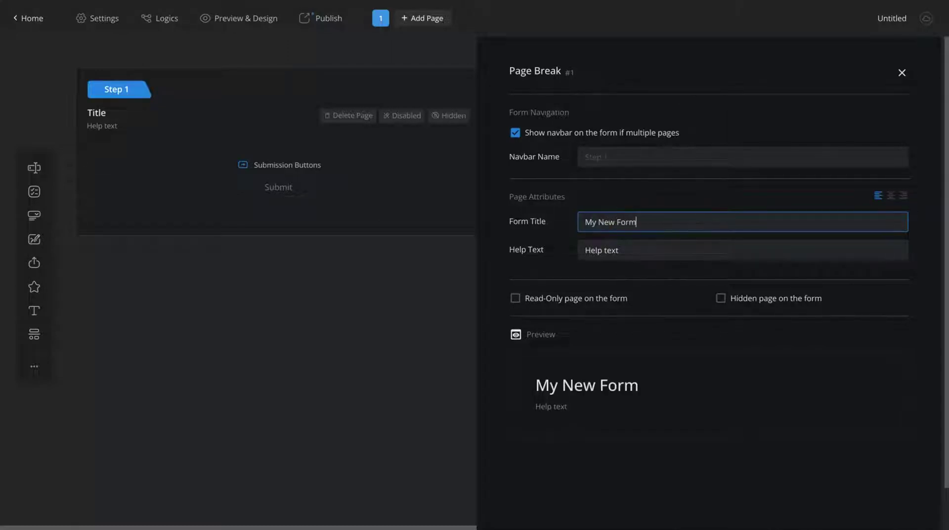
{"action": "key", "text": "Tab"}
{"action": "triple_click", "coordinate": [642, 254]}
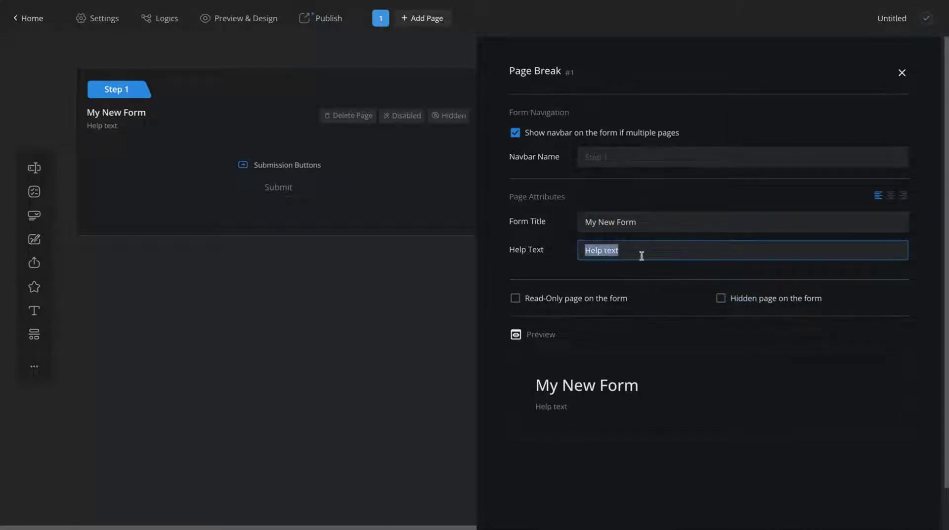
{"action": "key", "text": "BackSpace"}
{"action": "left_click", "coordinate": [440, 313]}
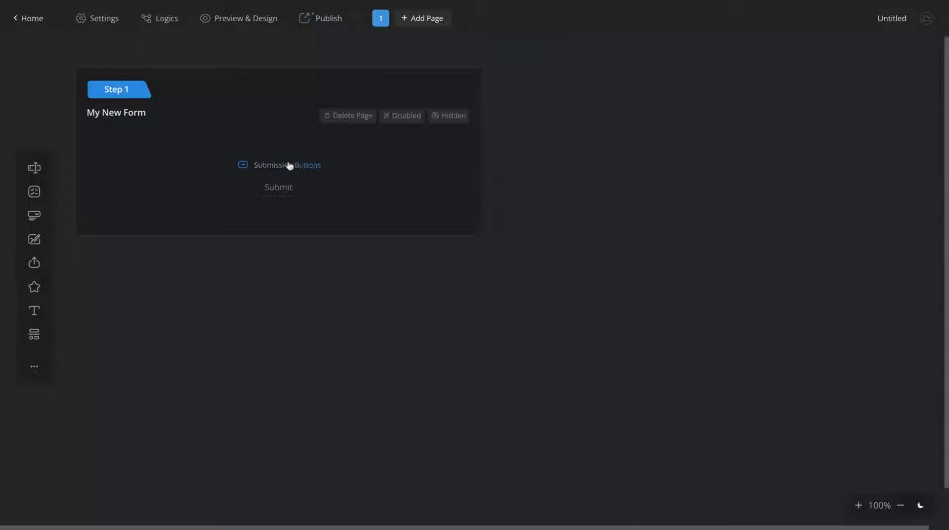
Step: Add a short text field labelled "What's your name?" with the placeholder "Your Name"
{"action": "left_click", "coordinate": [35, 169]}
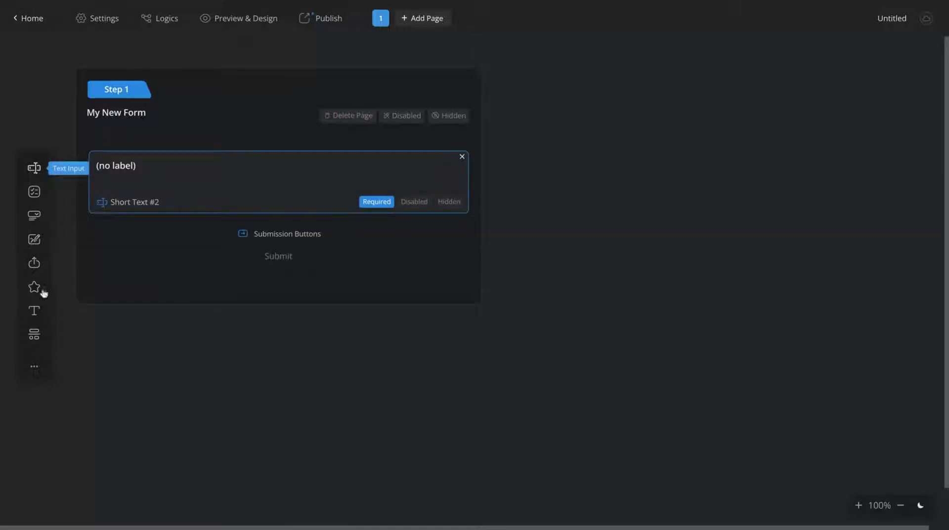
{"action": "left_click", "coordinate": [106, 171]}
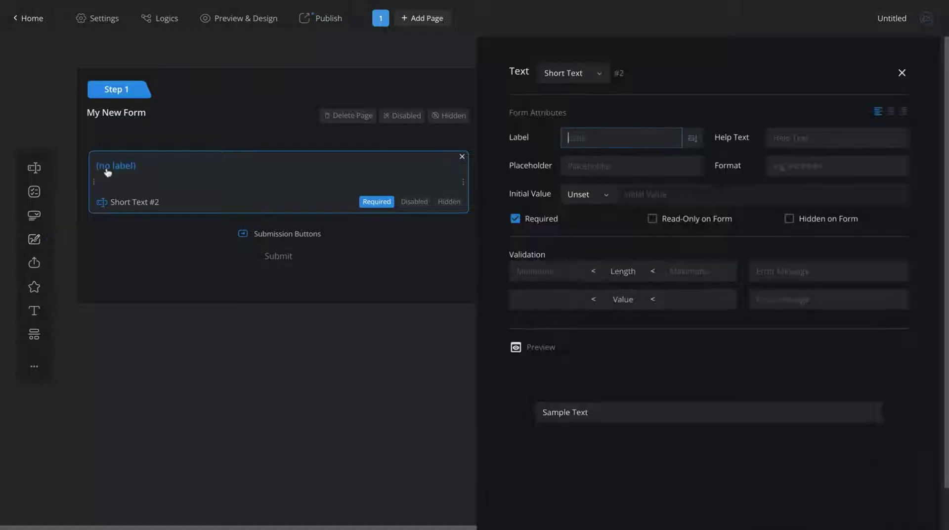
{"action": "type", "text": "What's you"}
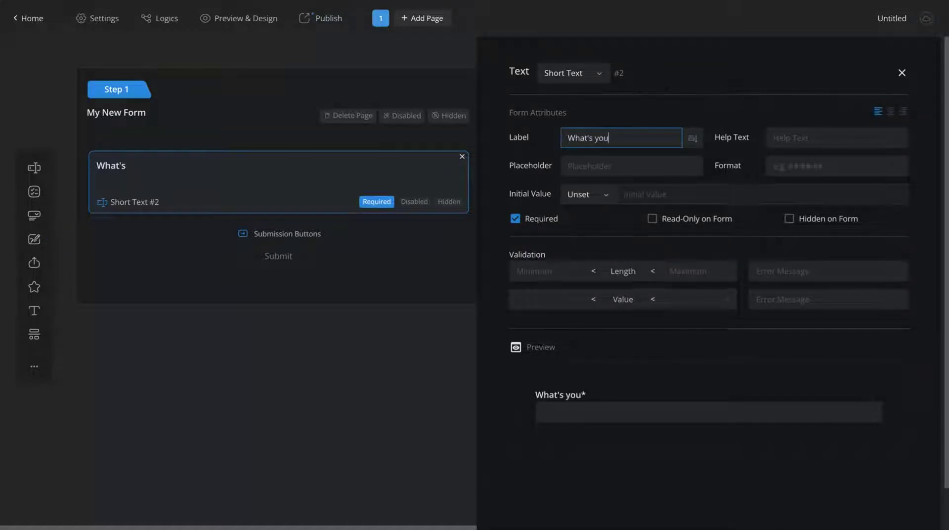
{"action": "type", "text": "r name?"}
{"action": "key", "text": "Tab"}
{"action": "type", "text": "Your Name"}
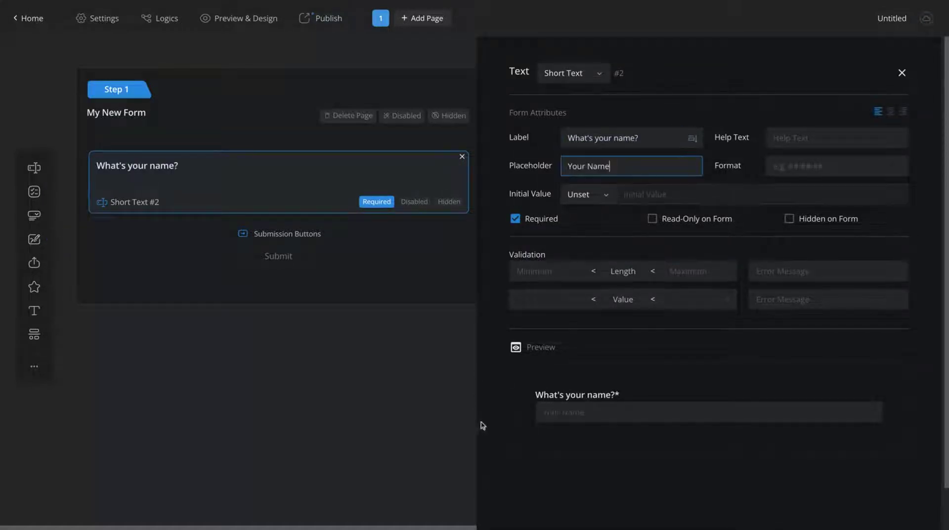
Step: Try centre alignment on the name field, restore left alignment and close its settings
{"action": "left_click", "coordinate": [891, 112]}
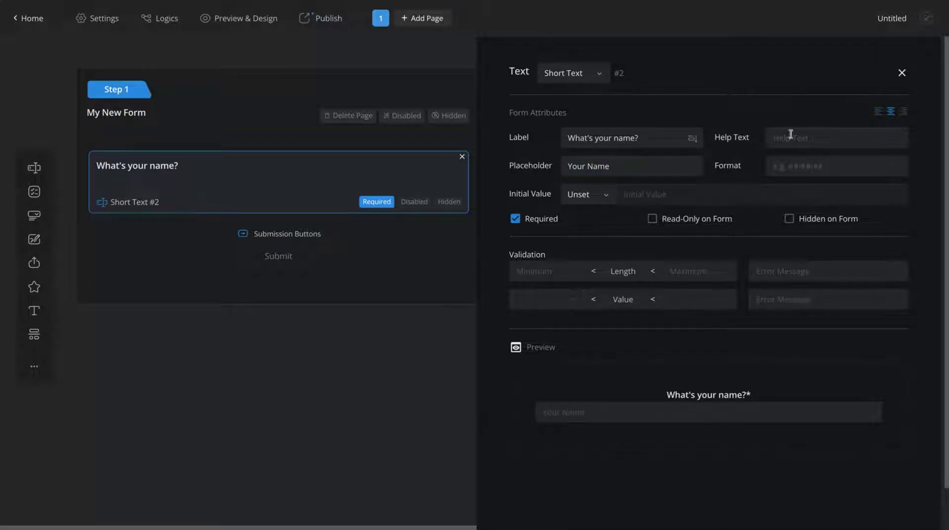
{"action": "left_click", "coordinate": [877, 112]}
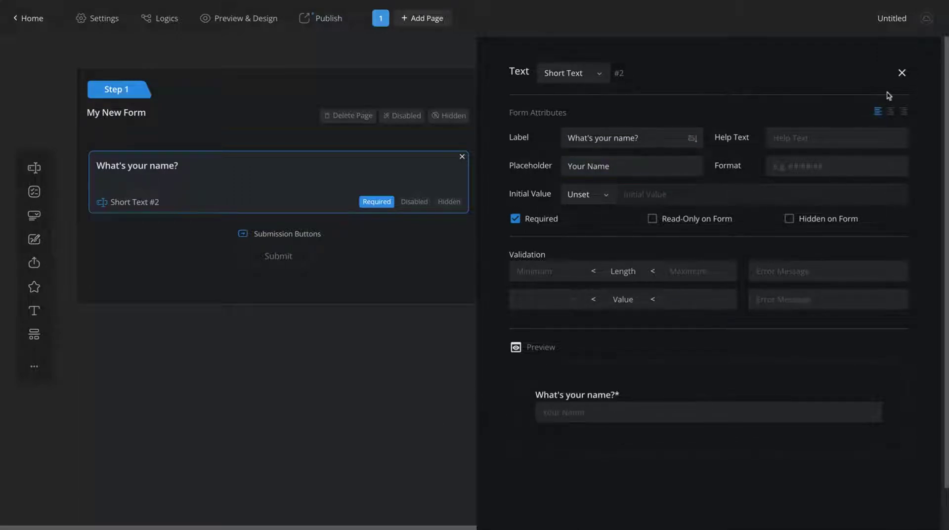
{"action": "left_click", "coordinate": [902, 73]}
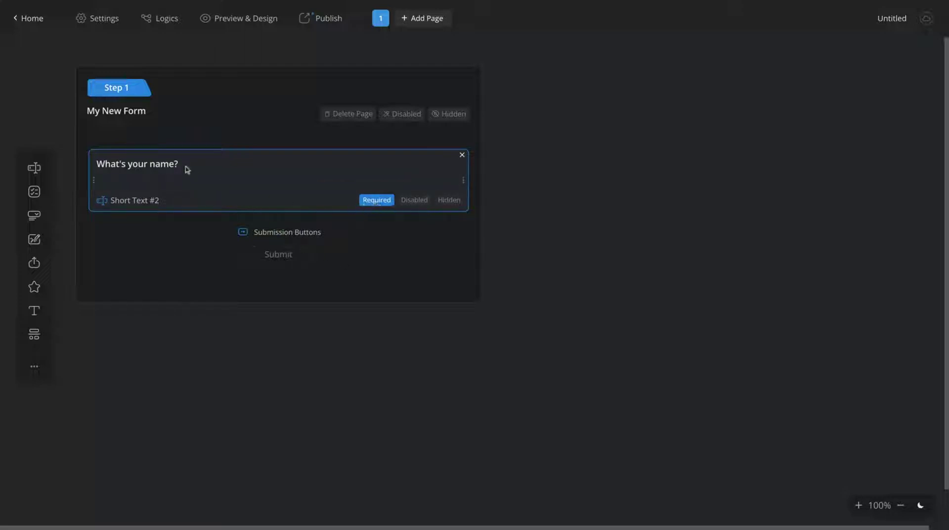
Step: Try the Hidden and Disabled states on the name field, and make the field not required
{"action": "left_click", "coordinate": [444, 204]}
{"action": "left_click", "coordinate": [417, 205]}
{"action": "left_click", "coordinate": [447, 205]}
{"action": "left_click", "coordinate": [425, 204]}
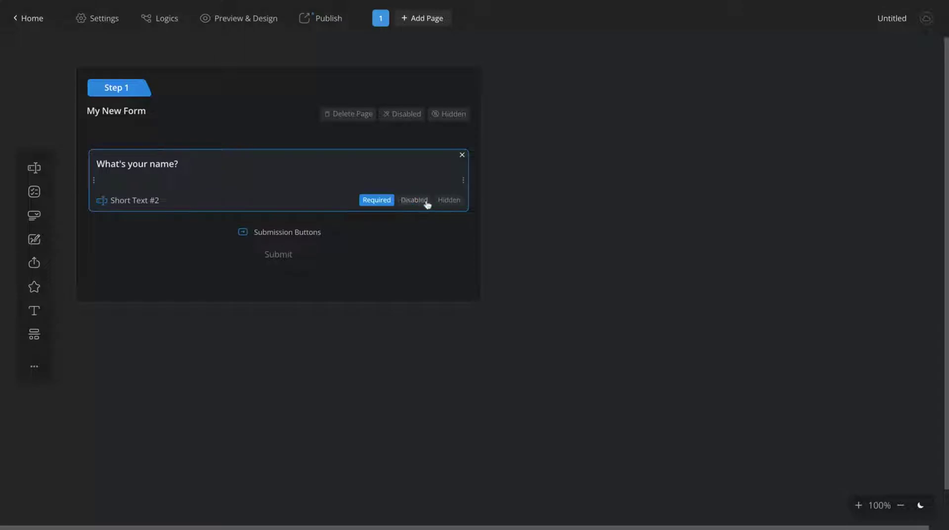
{"action": "left_click", "coordinate": [379, 203]}
{"action": "left_click", "coordinate": [380, 202]}
{"action": "left_click", "coordinate": [379, 201]}
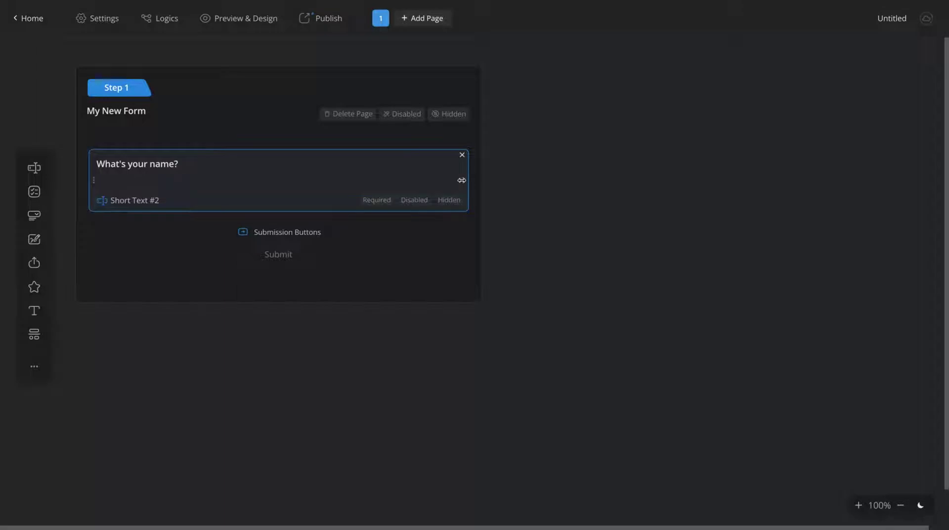
{"action": "left_click", "coordinate": [462, 180]}
Step: Add a multiple choice field below the name field and label it "Which one is your best ltd?"
{"action": "left_click", "coordinate": [34, 192]}
{"action": "left_click", "coordinate": [131, 276]}
{"action": "type", "text": "What's your best "}
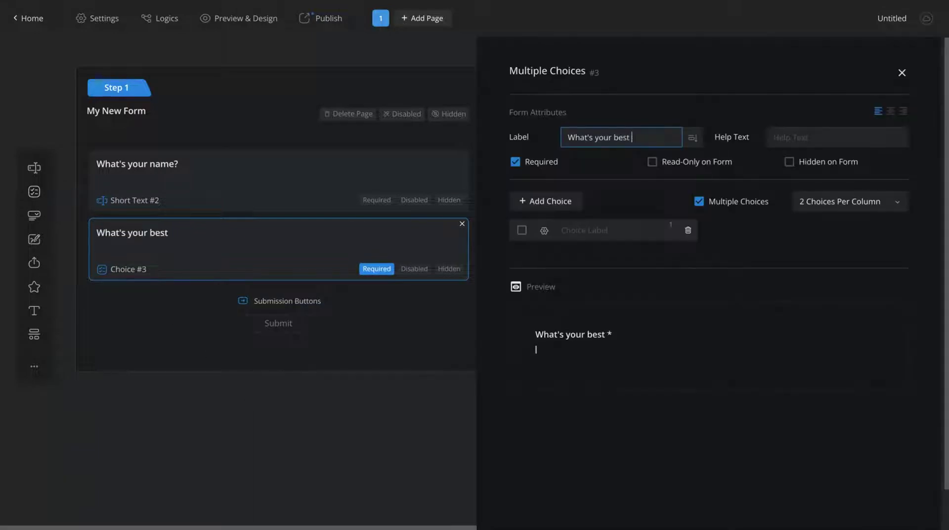
{"action": "type", "text": "ltd?"}
{"action": "left_click_drag", "start_coordinate": [593, 139], "coordinate": [539, 134]}
{"action": "type", "text": "Which one is"}
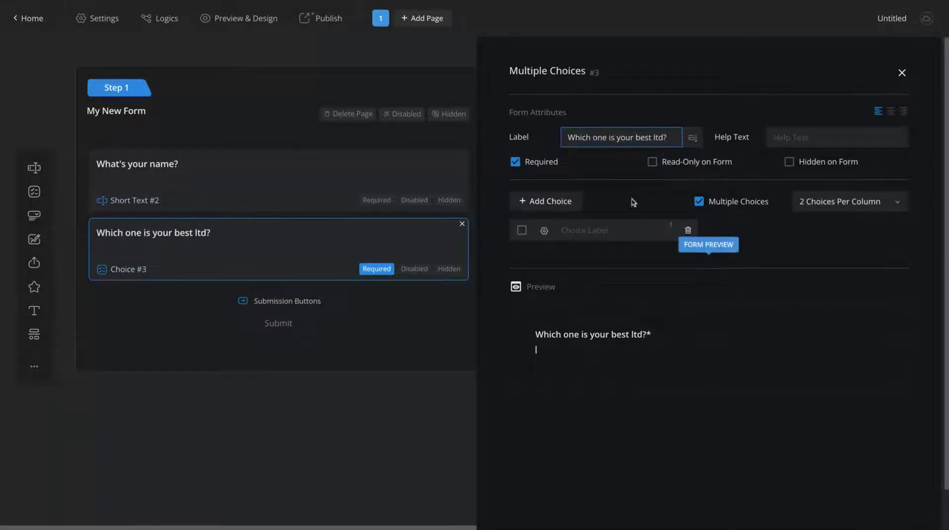
Step: Add the choices Formcan, Selldone and Affiliatable to the best ltd question and turn off multiple selection
{"action": "left_click", "coordinate": [601, 234]}
{"action": "type", "text": "For"}
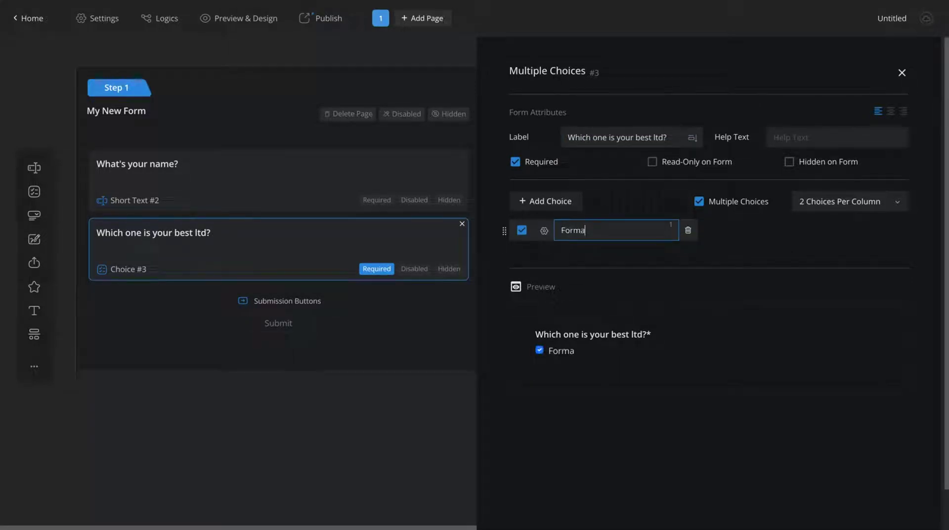
{"action": "type", "text": "mcan"}
{"action": "key", "text": "Return"}
{"action": "type", "text": "Selldone"}
{"action": "key", "text": "Return"}
{"action": "type", "text": "Affiliatable"}
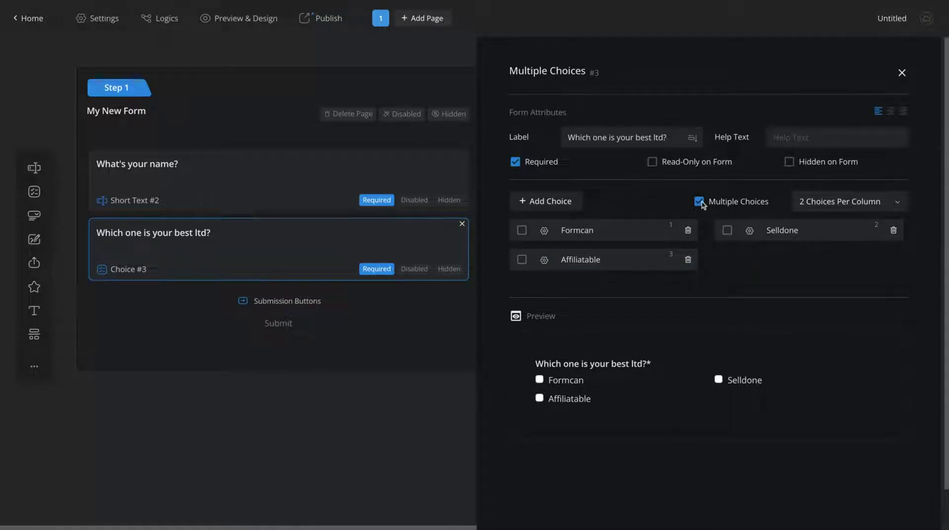
{"action": "left_click", "coordinate": [700, 201]}
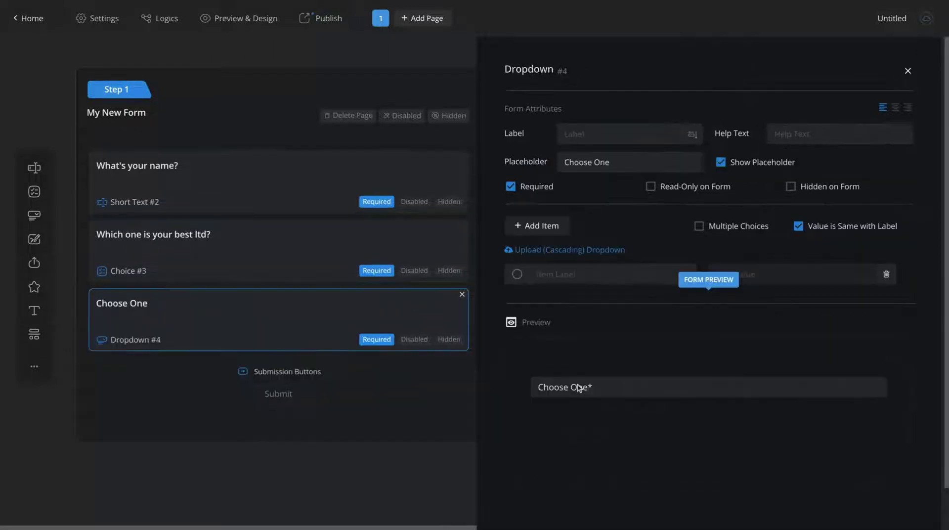
Step: Label the new dropdown field "What's your favorite color?"
{"action": "left_click", "coordinate": [618, 134]}
{"action": "type", "text": "What's y"}
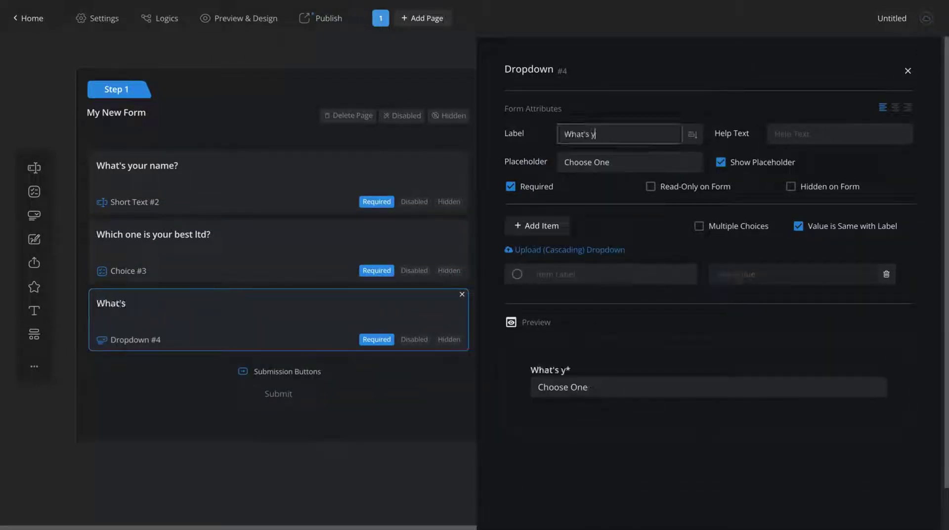
{"action": "type", "text": "our favorite color?"}
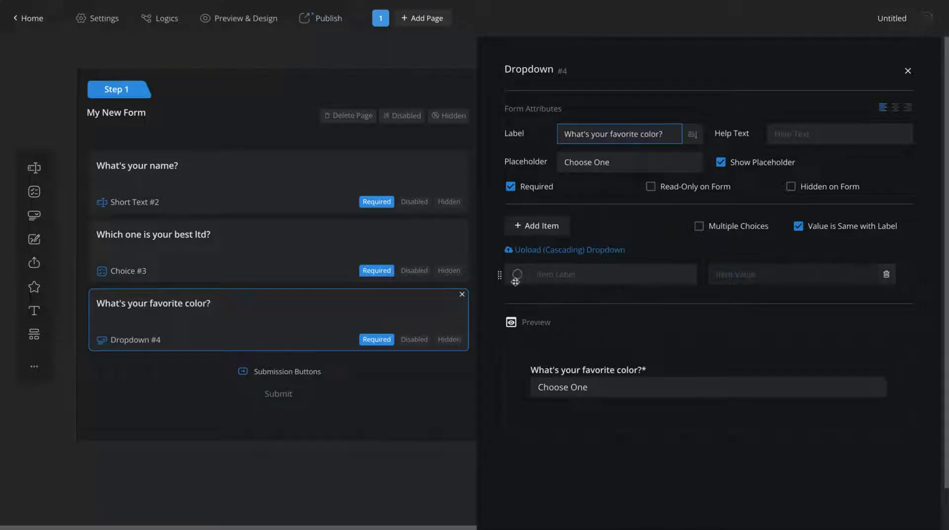
Step: Add the items Red, Blue and Purple to the favorite color dropdown
{"action": "left_click", "coordinate": [549, 273]}
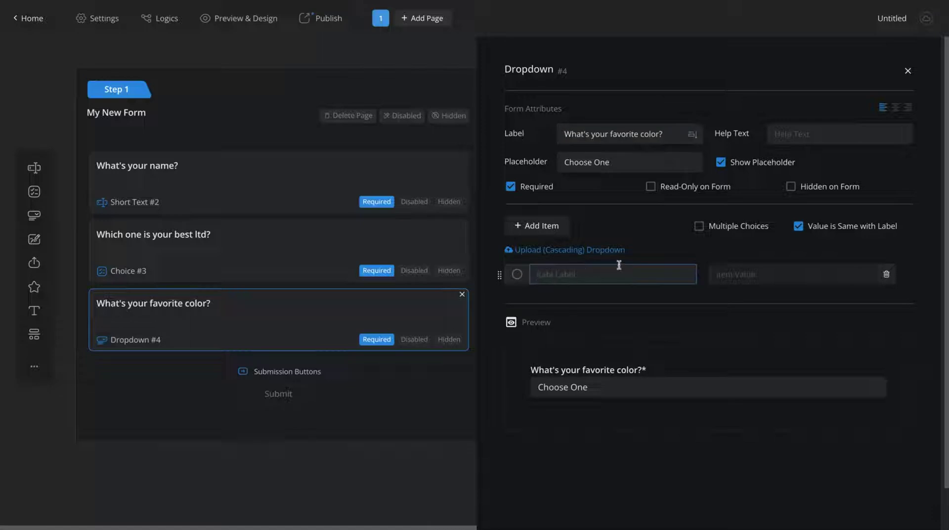
{"action": "type", "text": "Red"}
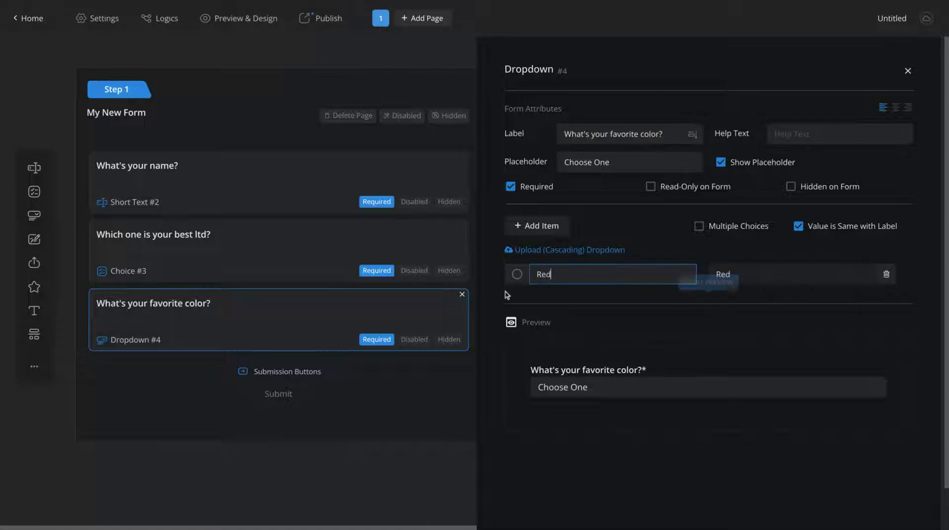
{"action": "left_click", "coordinate": [541, 226]}
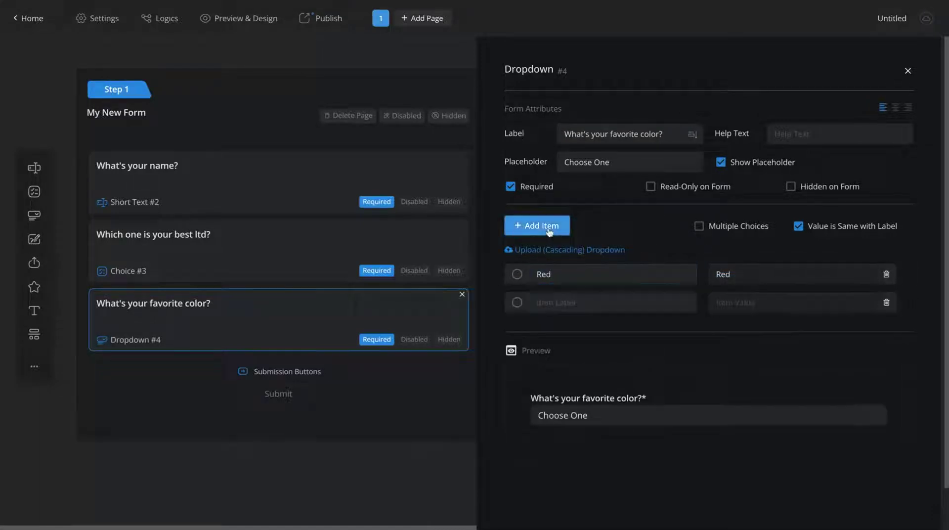
{"action": "type", "text": "Blue"}
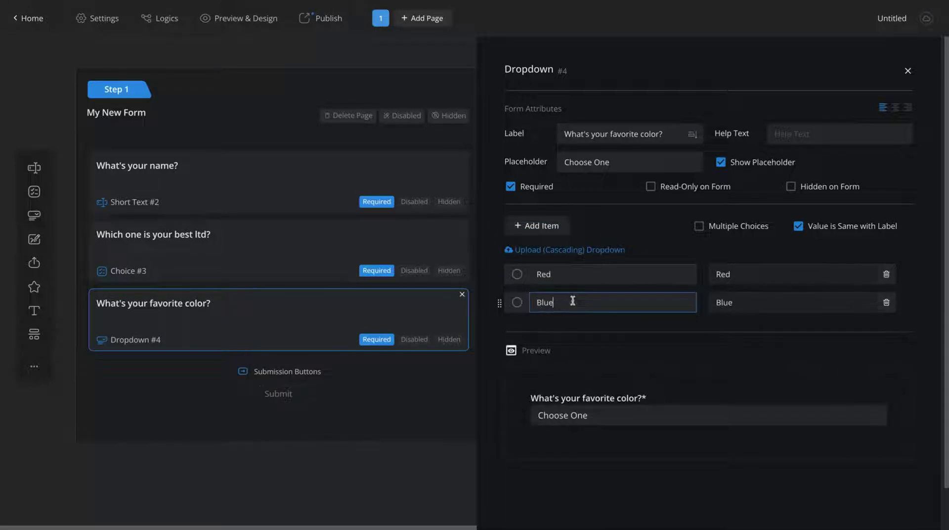
{"action": "left_click", "coordinate": [529, 223]}
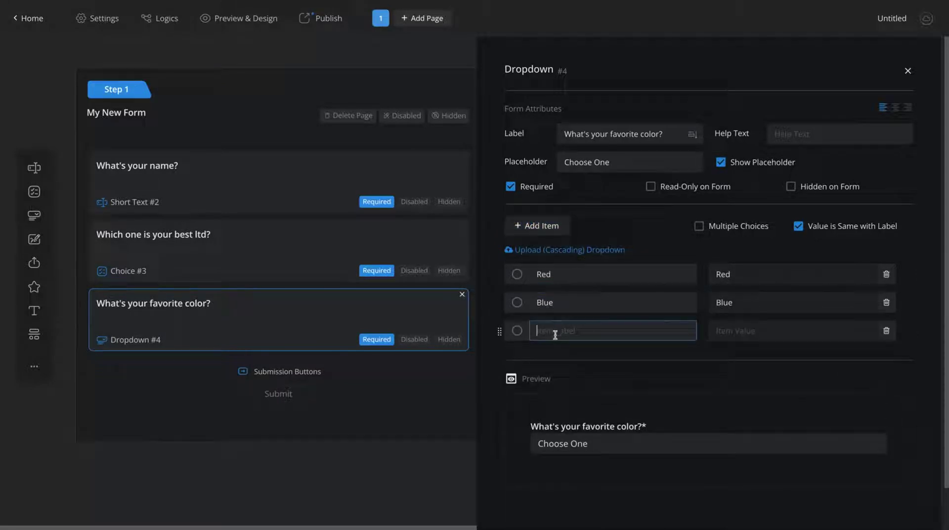
{"action": "type", "text": "Purple"}
{"action": "left_click", "coordinate": [603, 371]}
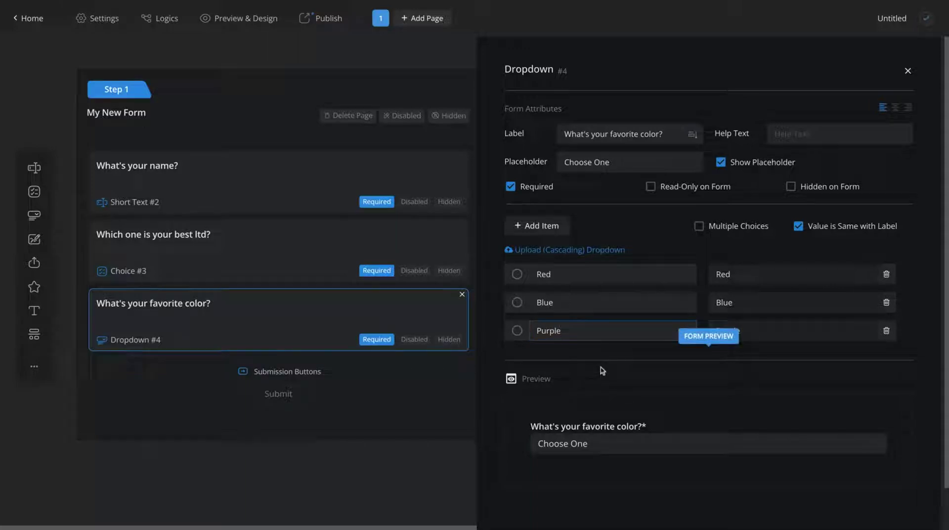
Step: Replace the dropdown's placeholder with "Escolha uma opção" and make the field not required
{"action": "triple_click", "coordinate": [644, 160]}
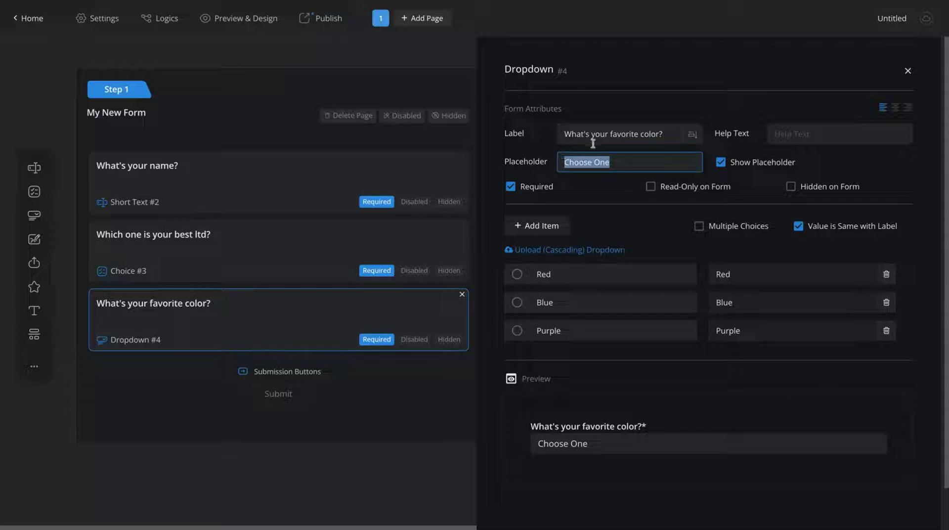
{"action": "type", "text": "Escolha uma opção"}
{"action": "left_click", "coordinate": [614, 185]}
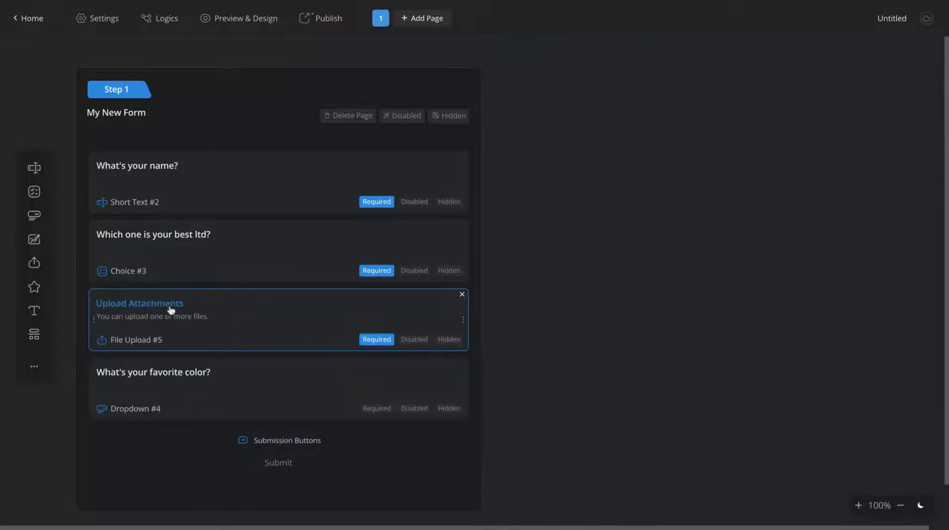
Step: Move the file upload field below the favorite color dropdown and label it "Upload your ID"
{"action": "left_click_drag", "start_coordinate": [284, 303], "coordinate": [280, 383]}
{"action": "left_click", "coordinate": [156, 386]}
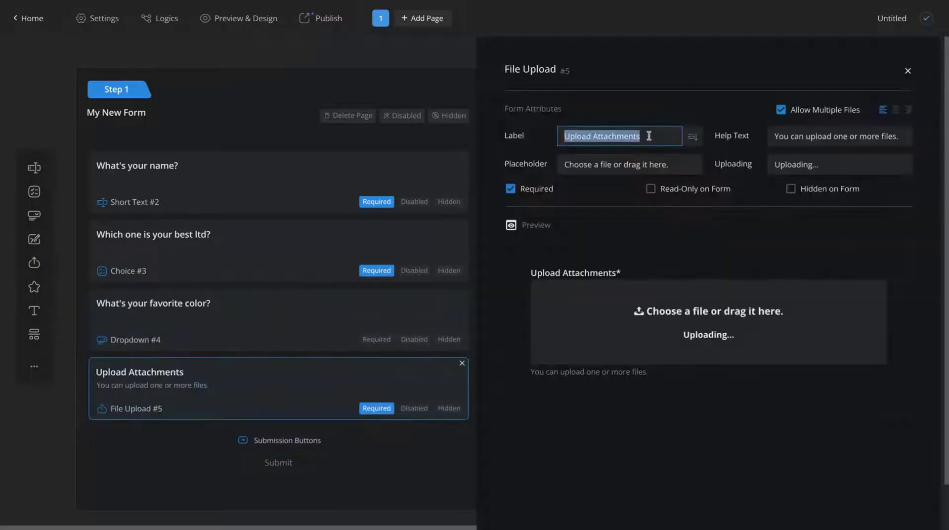
{"action": "type", "text": "Upload your ID"}
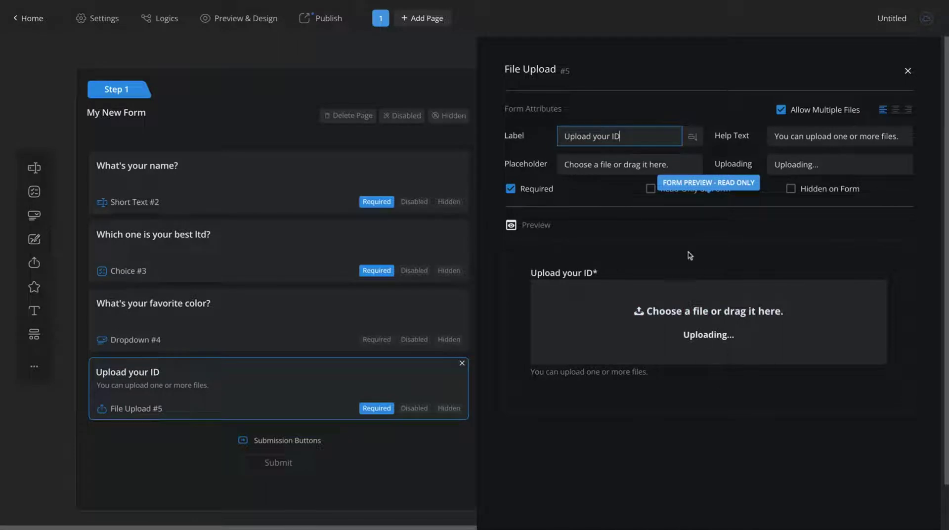
Step: Look over the file upload's placeholder, help text and uploading message, and close its settings
{"action": "left_click", "coordinate": [565, 165]}
{"action": "left_click", "coordinate": [773, 135]}
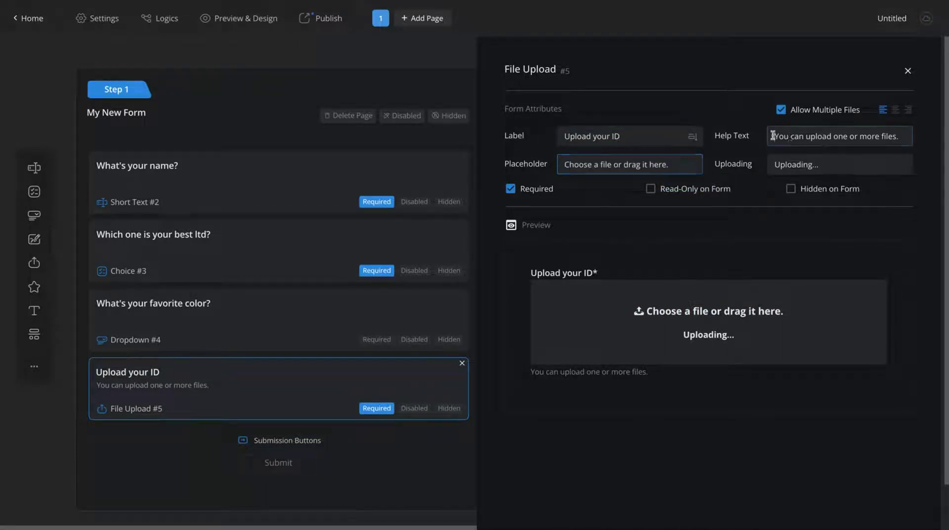
{"action": "left_click", "coordinate": [835, 165]}
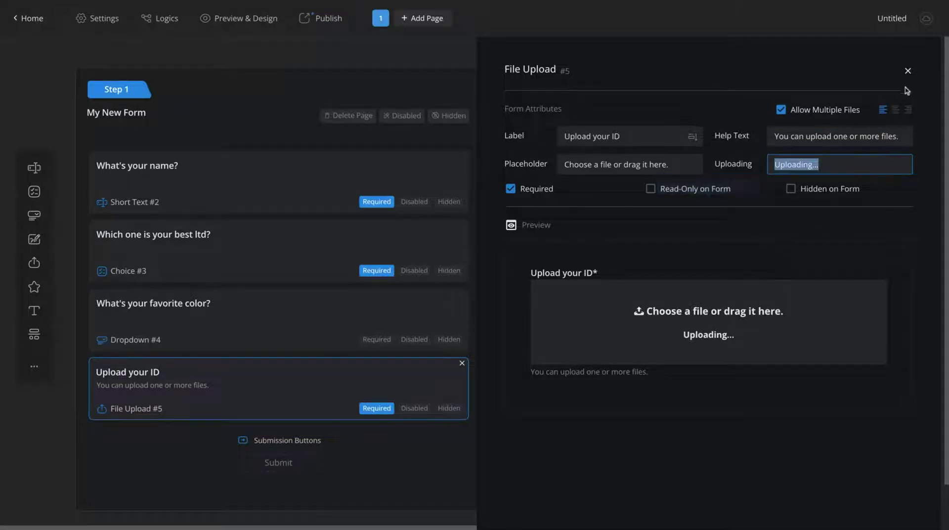
{"action": "left_click", "coordinate": [909, 70]}
Step: Add a rating field below the file upload and label it "Rate our Services"
{"action": "left_click", "coordinate": [34, 287]}
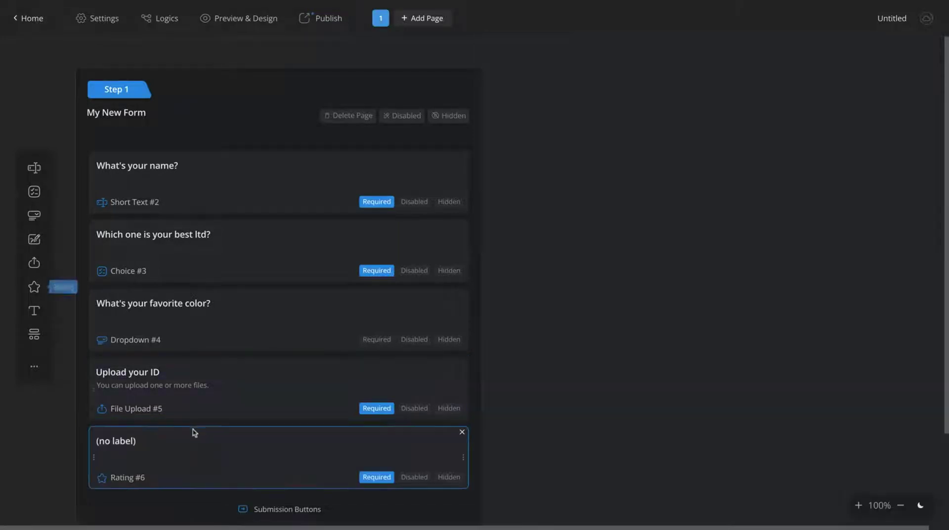
{"action": "scroll", "coordinate": [117, 438], "scroll_direction": "down", "scroll_amount": 2}
{"action": "left_click", "coordinate": [135, 345]}
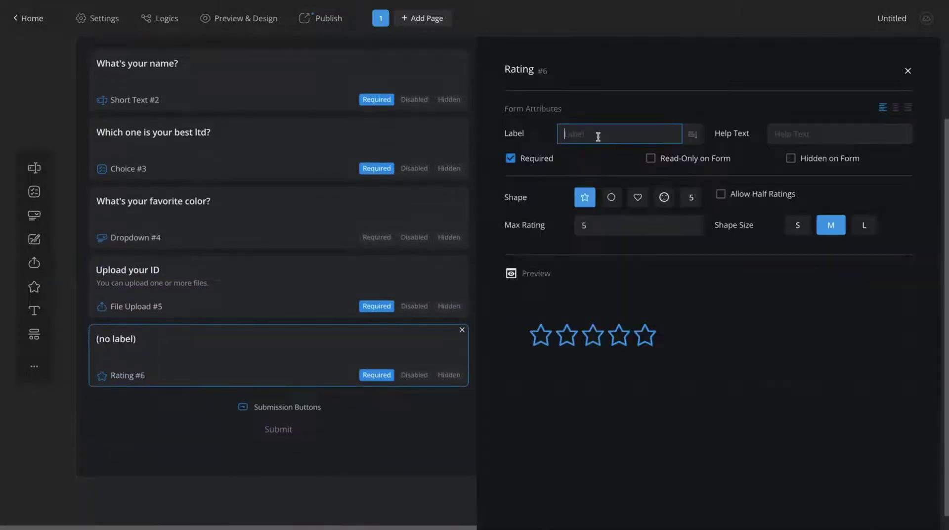
{"action": "left_click", "coordinate": [599, 134]}
{"action": "type", "text": "Rate our S"}
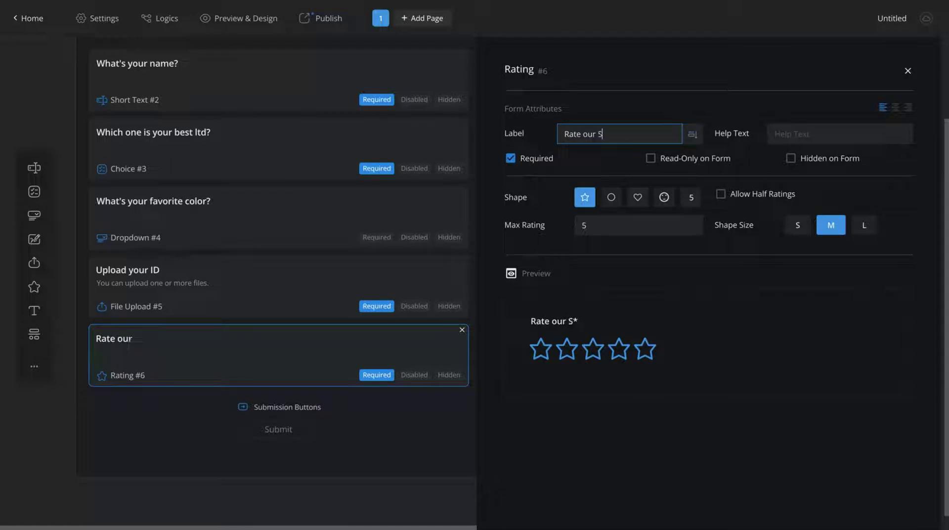
{"action": "type", "text": "ervices"}
{"action": "left_click", "coordinate": [543, 194]}
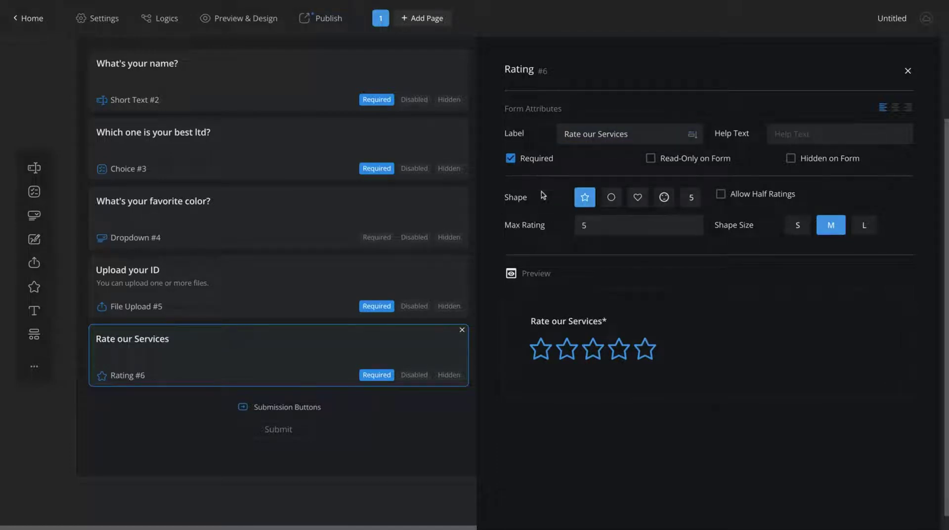
Step: Try the circle and heart rating shapes and the S size, and settle on smiley faces at size M
{"action": "left_click", "coordinate": [611, 197]}
{"action": "left_click", "coordinate": [638, 197]}
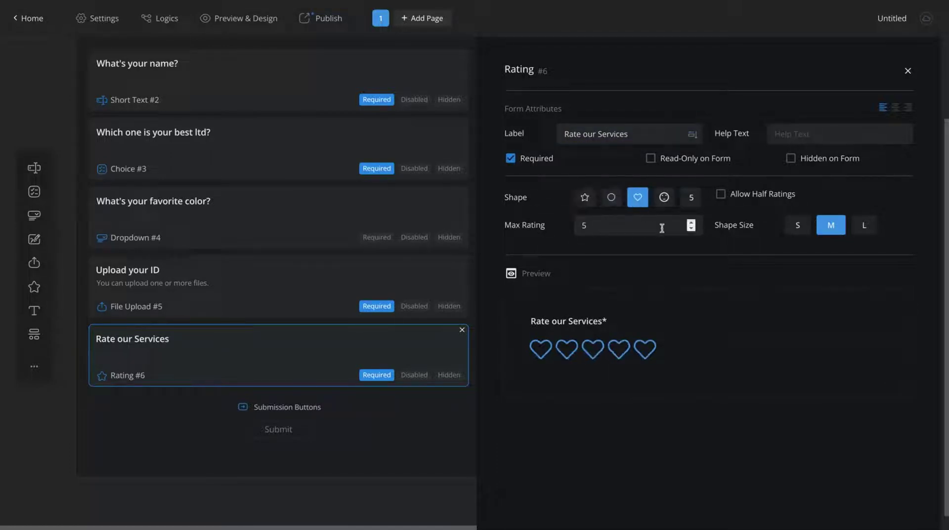
{"action": "left_click", "coordinate": [672, 202]}
{"action": "left_click", "coordinate": [798, 226]}
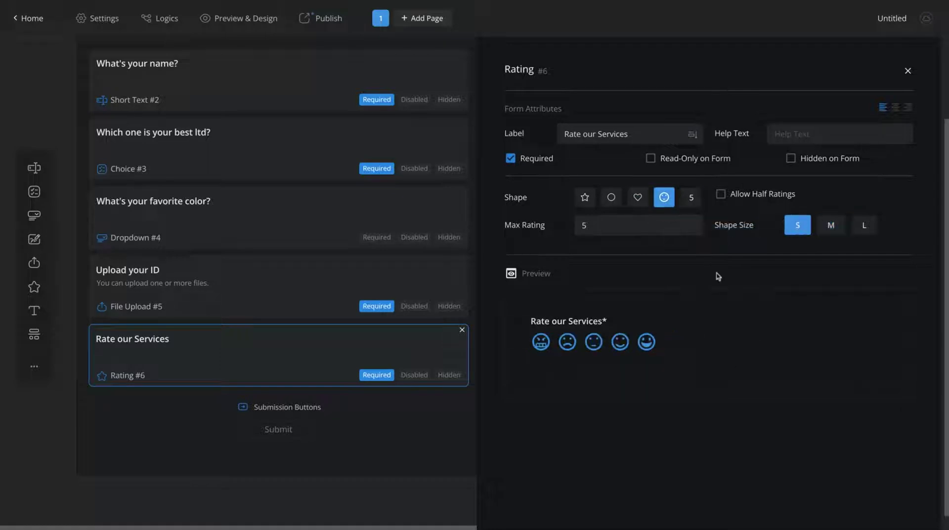
{"action": "left_click", "coordinate": [832, 226]}
Step: Add a description reading "This is my new form!" and move it above the name field
{"action": "left_click", "coordinate": [34, 311]}
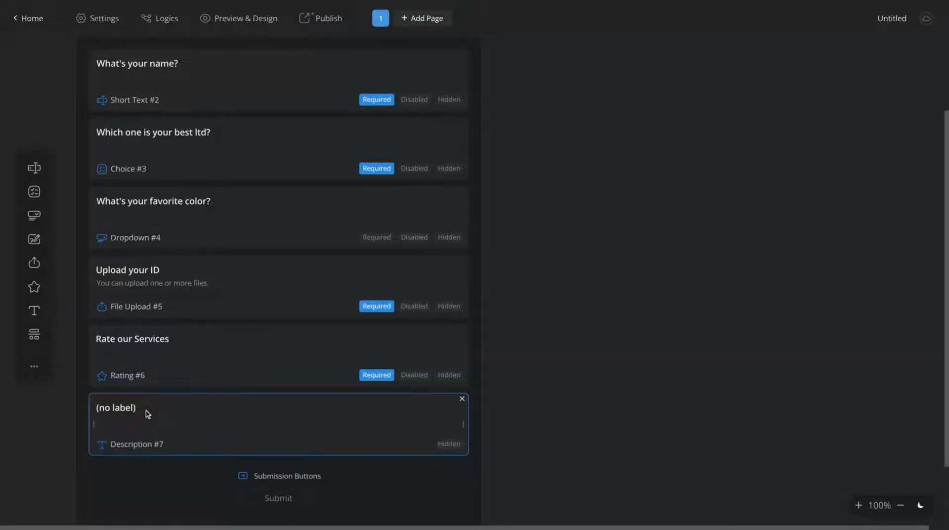
{"action": "left_click", "coordinate": [147, 413]}
{"action": "type", "text": "This is my "}
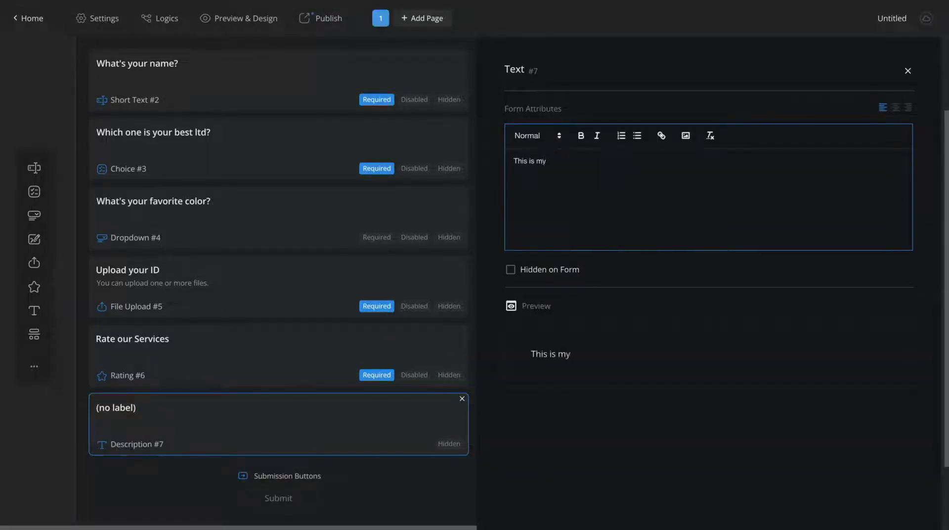
{"action": "type", "text": "new form"}
{"action": "type", "text": "!"}
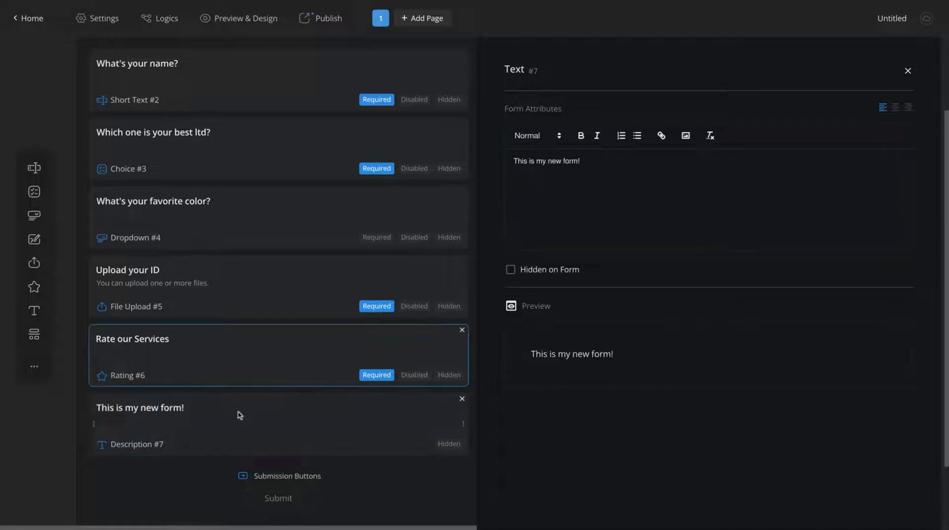
{"action": "left_click_drag", "start_coordinate": [237, 416], "coordinate": [210, 126]}
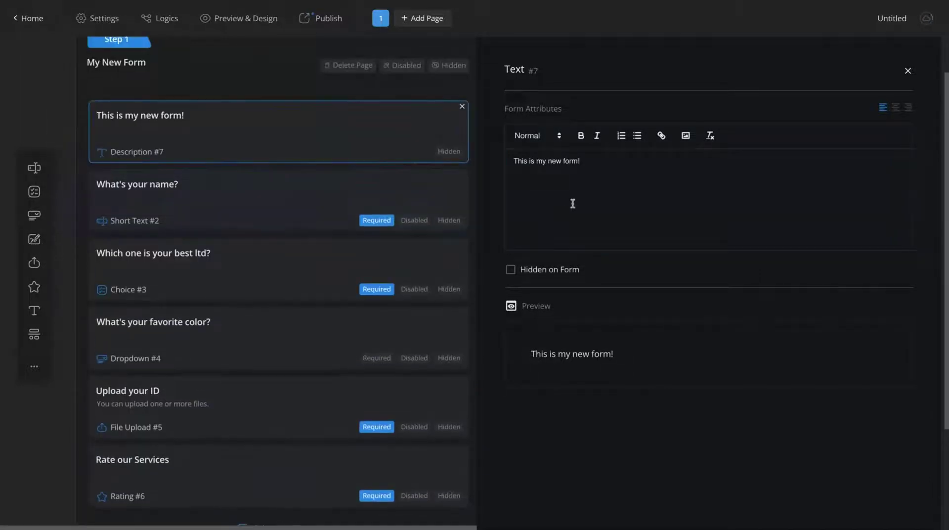
{"action": "left_click", "coordinate": [908, 69]}
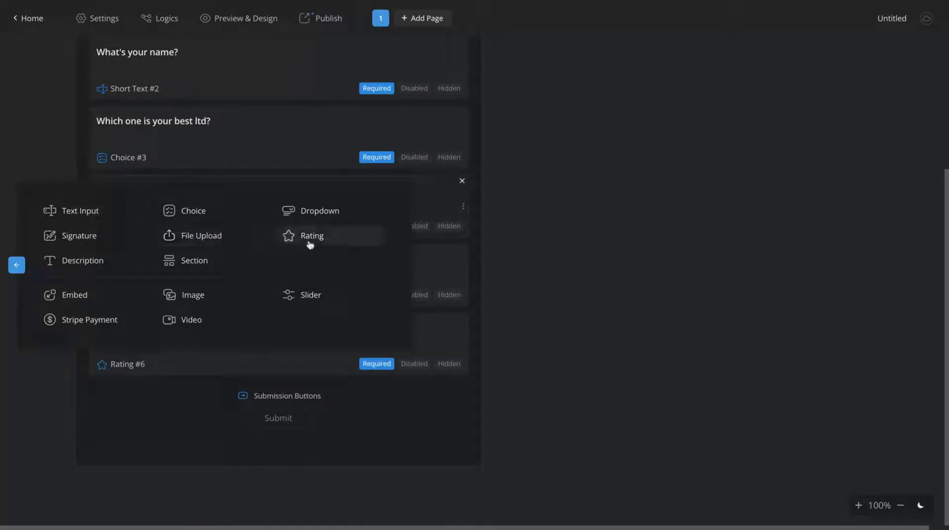
Step: Add a section break below the rating field and title it "Section 2"
{"action": "left_click", "coordinate": [175, 266]}
{"action": "left_click", "coordinate": [106, 425]}
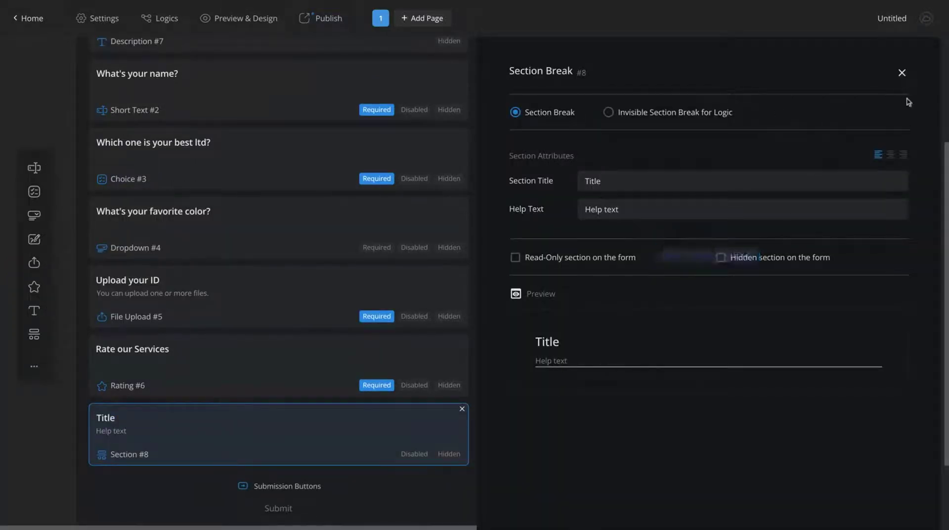
{"action": "left_click", "coordinate": [555, 181]}
{"action": "type", "text": "Section 2"}
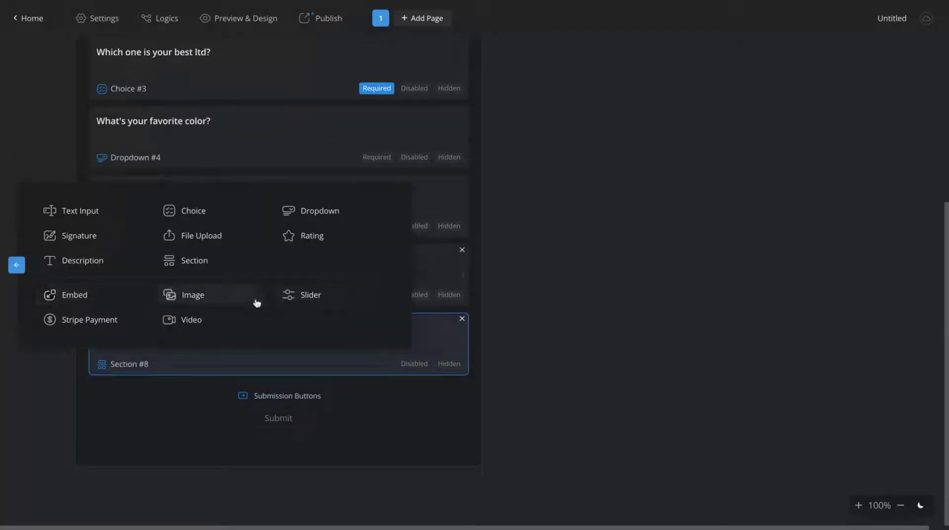
Step: Add an image field as the form's first item and upload the anime-style city portrait into it
{"action": "left_click", "coordinate": [208, 297]}
{"action": "left_click_drag", "start_coordinate": [131, 396], "coordinate": [131, 267]}
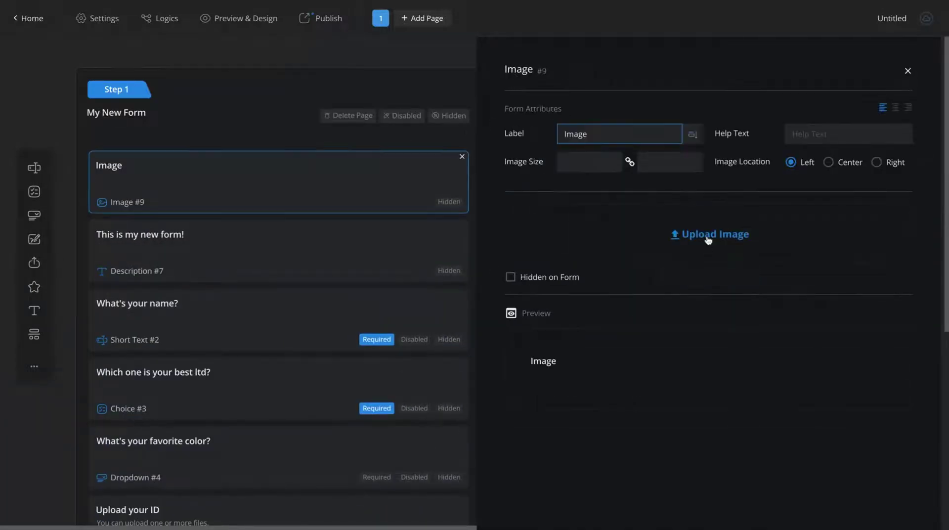
{"action": "left_click", "coordinate": [708, 240]}
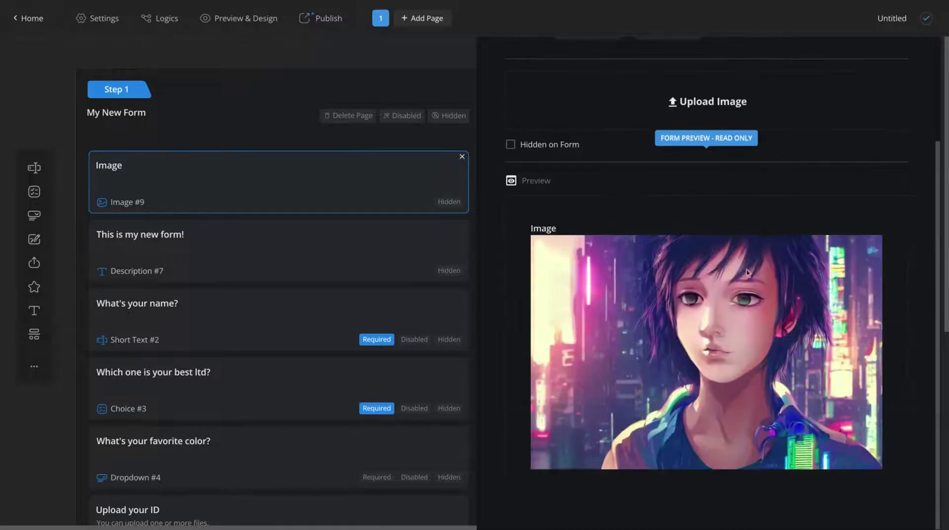
{"action": "scroll", "coordinate": [671, 358], "scroll_direction": "up", "scroll_amount": 3}
{"action": "scroll", "coordinate": [688, 383], "scroll_direction": "down", "scroll_amount": 3}
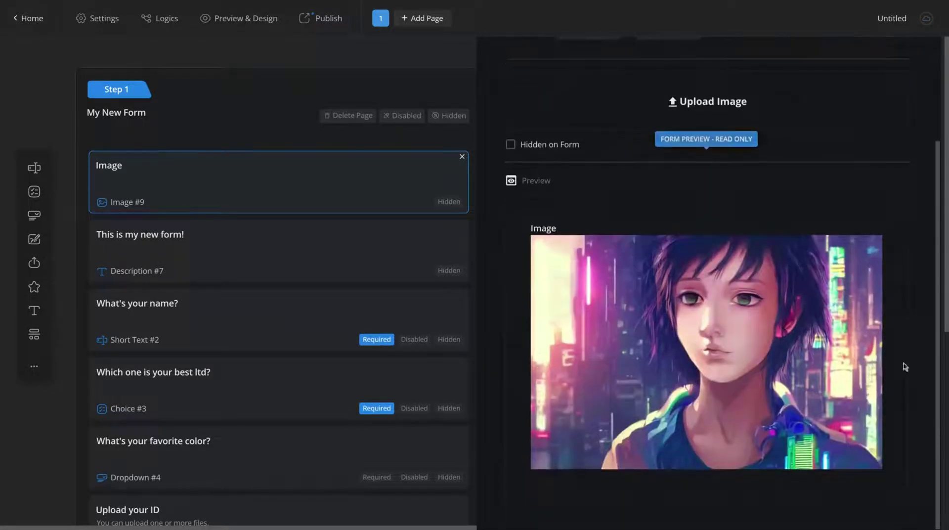
{"action": "scroll", "coordinate": [747, 297], "scroll_direction": "up", "scroll_amount": 3}
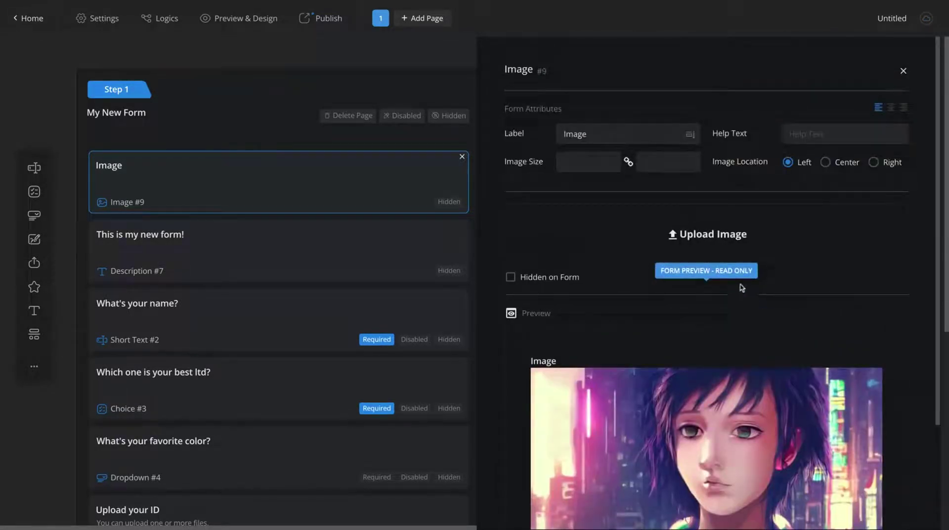
{"action": "left_click", "coordinate": [904, 74]}
{"action": "scroll", "coordinate": [345, 297], "scroll_direction": "down", "scroll_amount": 5}
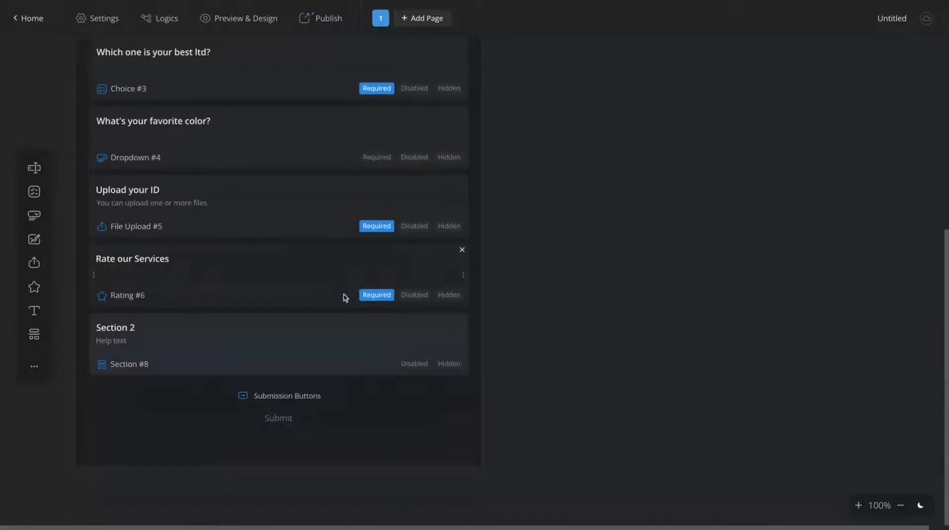
Step: Check the full list of available field types and look over the form's existing fields
{"action": "left_click", "coordinate": [34, 367]}
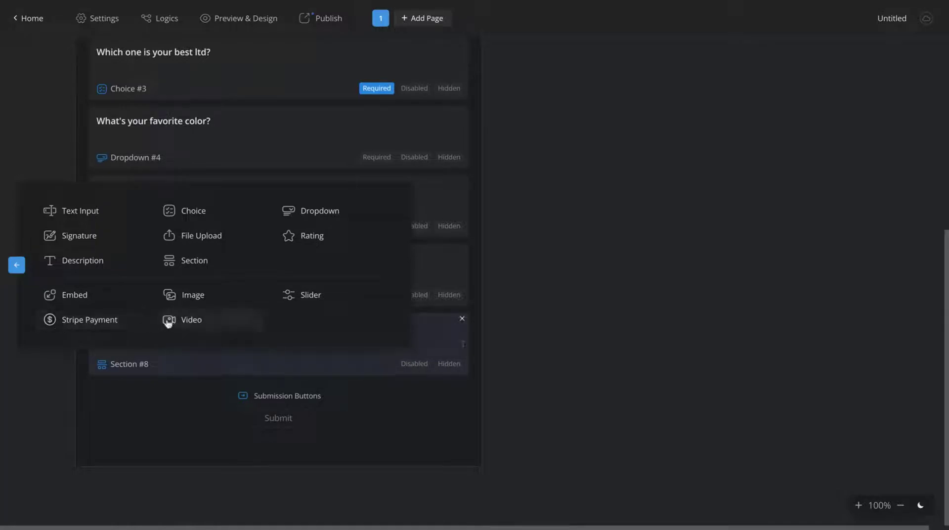
{"action": "scroll", "coordinate": [300, 342], "scroll_direction": "down", "scroll_amount": 1}
{"action": "scroll", "coordinate": [206, 261], "scroll_direction": "up", "scroll_amount": 5}
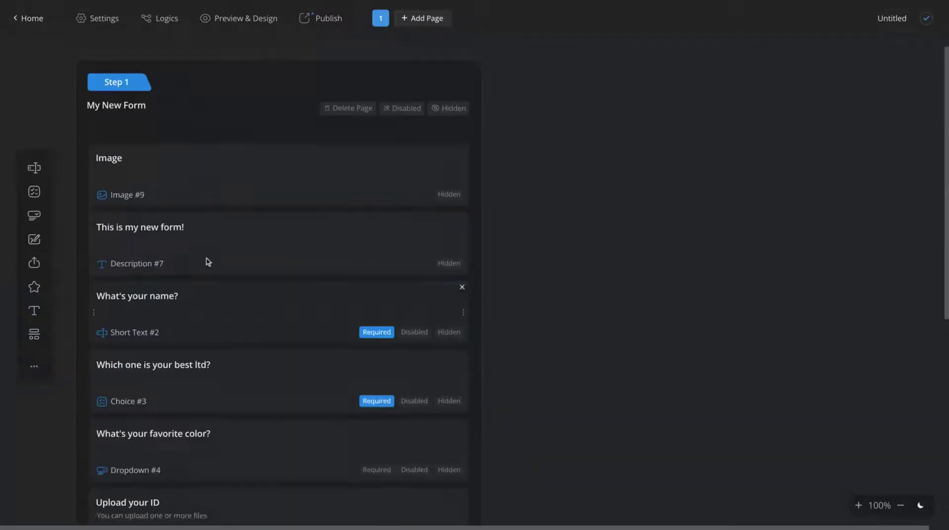
{"action": "scroll", "coordinate": [473, 144], "scroll_direction": "down", "scroll_amount": 4}
{"action": "scroll", "coordinate": [473, 144], "scroll_direction": "down", "scroll_amount": 3}
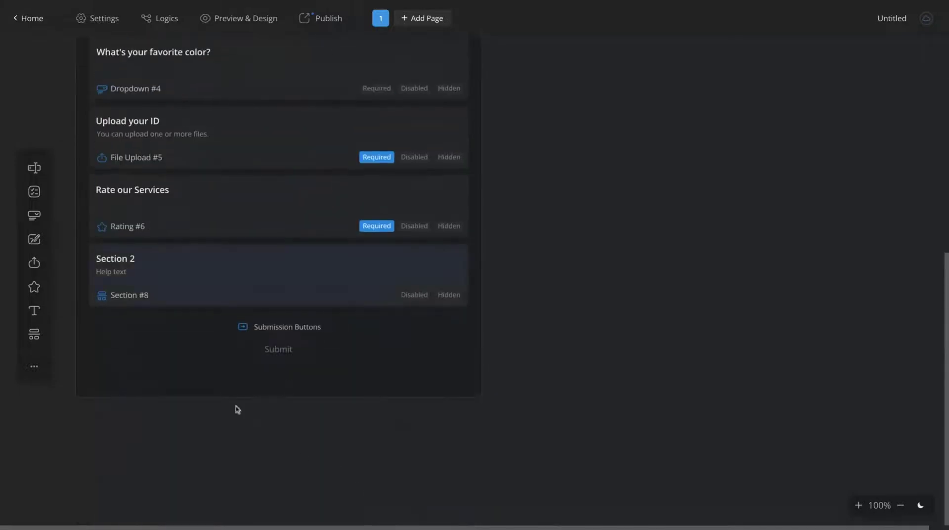
Step: Inspect the submit button's settings, close them and the field type list, and look over the form
{"action": "left_click", "coordinate": [281, 354]}
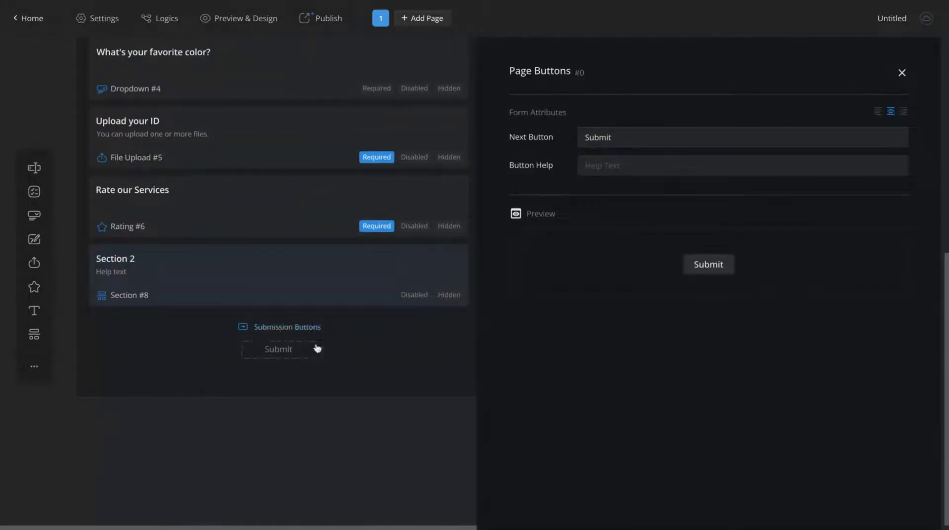
{"action": "left_click", "coordinate": [903, 73]}
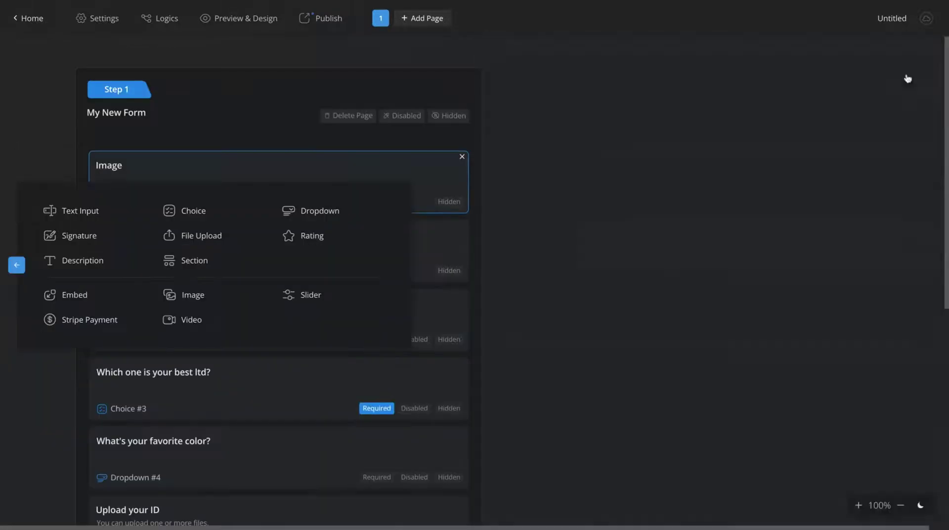
{"action": "left_click", "coordinate": [14, 266]}
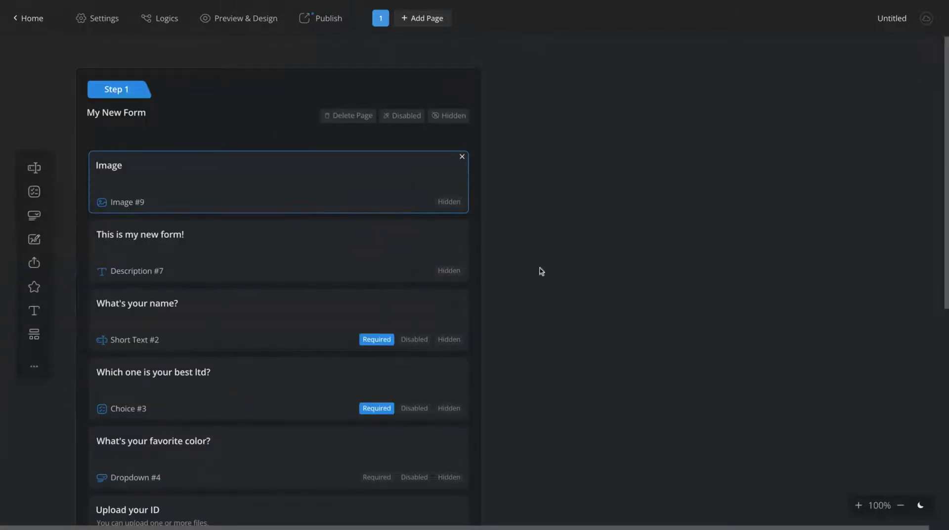
{"action": "scroll", "coordinate": [297, 312], "scroll_direction": "down", "scroll_amount": 8}
{"action": "scroll", "coordinate": [320, 335], "scroll_direction": "up", "scroll_amount": 8}
Step: Review the form settings: confirmation message, loading message, save later email, multi languages and general options
{"action": "left_click", "coordinate": [104, 18]}
{"action": "left_click", "coordinate": [602, 118]}
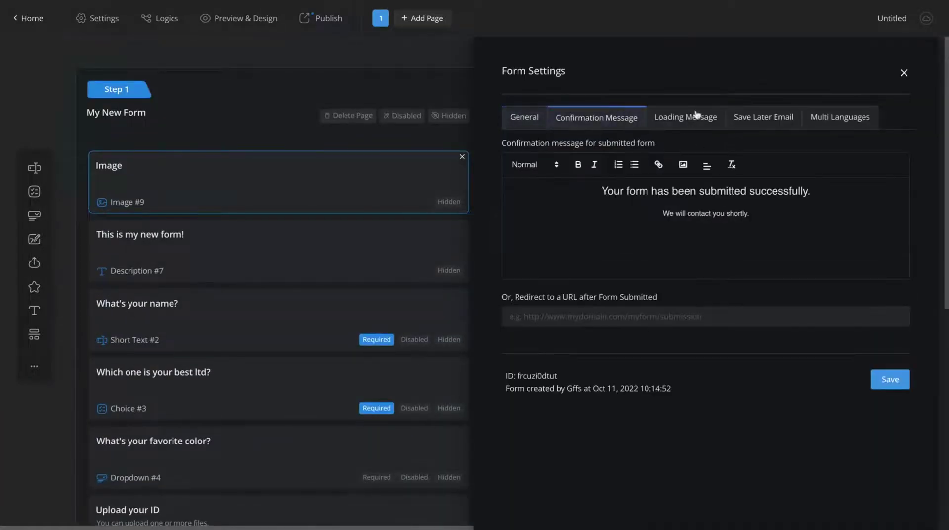
{"action": "left_click", "coordinate": [695, 117]}
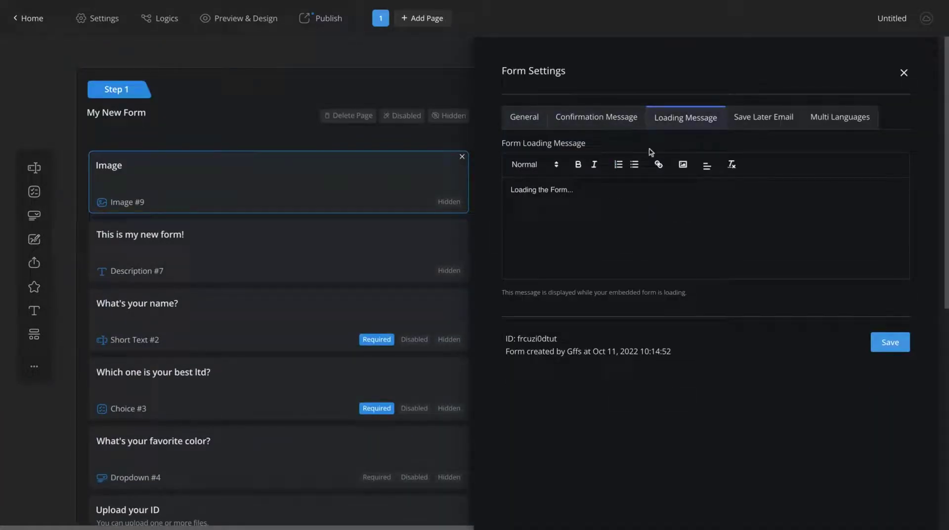
{"action": "left_click", "coordinate": [746, 130]}
{"action": "left_click", "coordinate": [872, 128]}
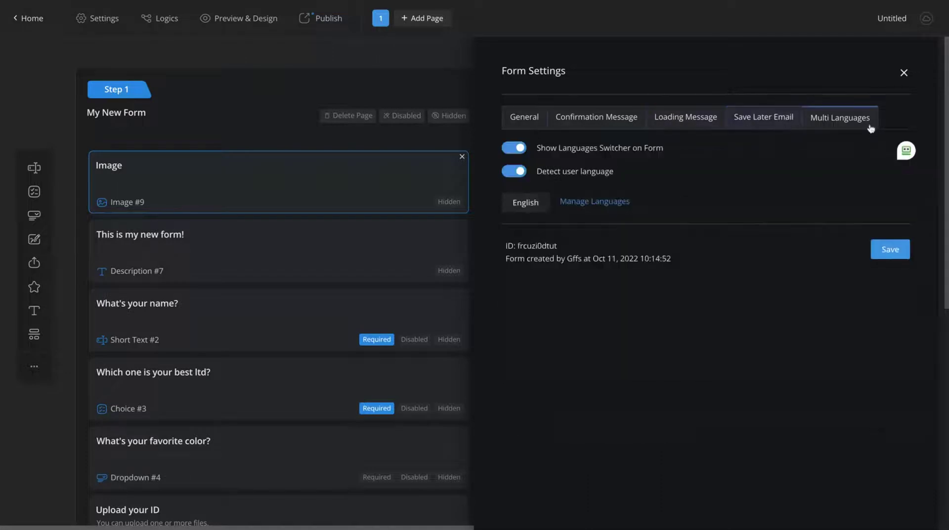
{"action": "left_click", "coordinate": [515, 122]}
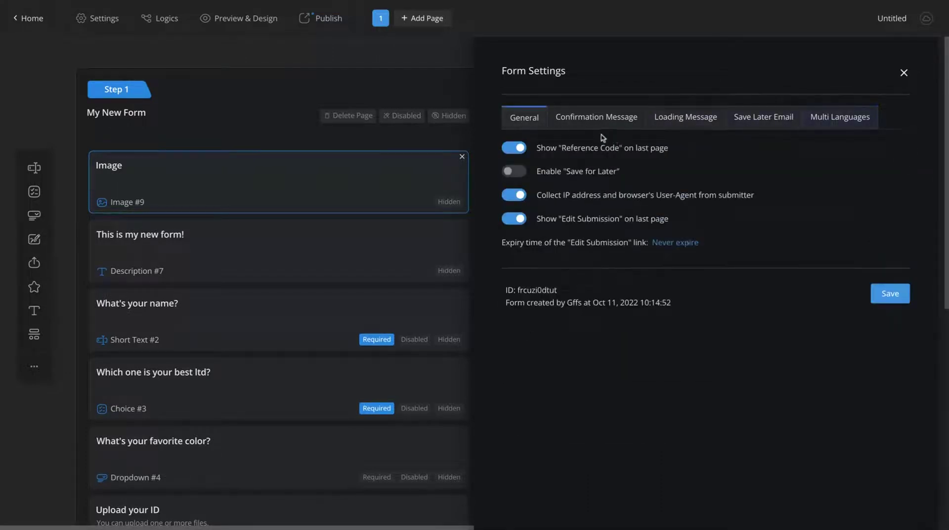
{"action": "left_click", "coordinate": [871, 126]}
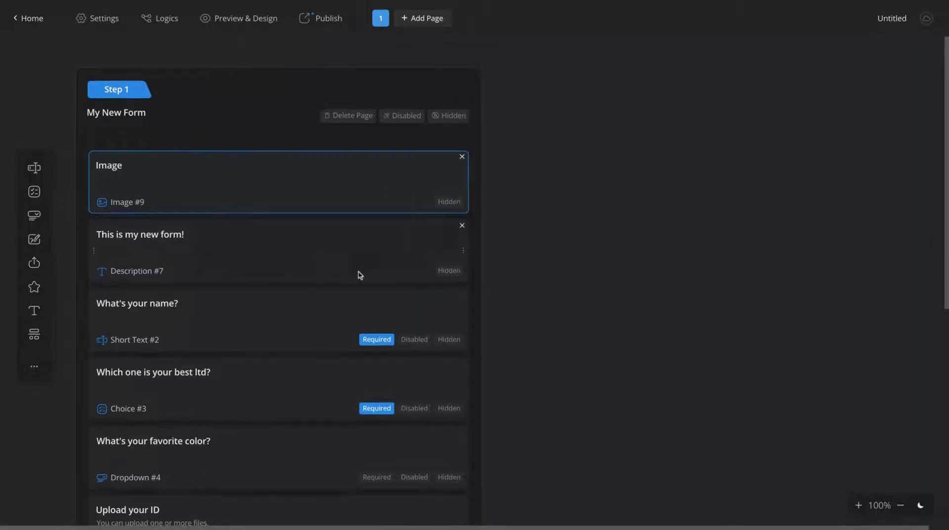
Step: Try to send the form invitation immediately with the invitation name left empty, and close the invitation form
{"action": "scroll", "coordinate": [310, 201], "scroll_direction": "down", "scroll_amount": 8}
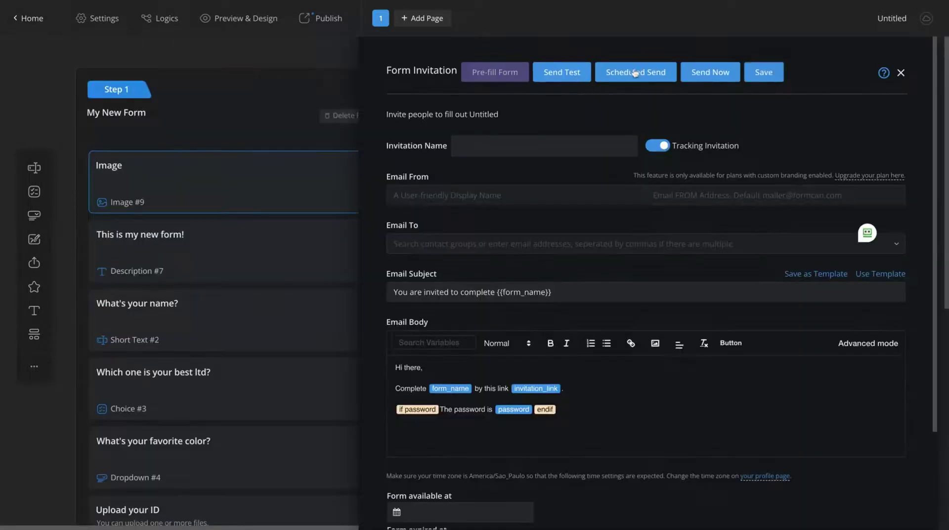
{"action": "left_click", "coordinate": [702, 72]}
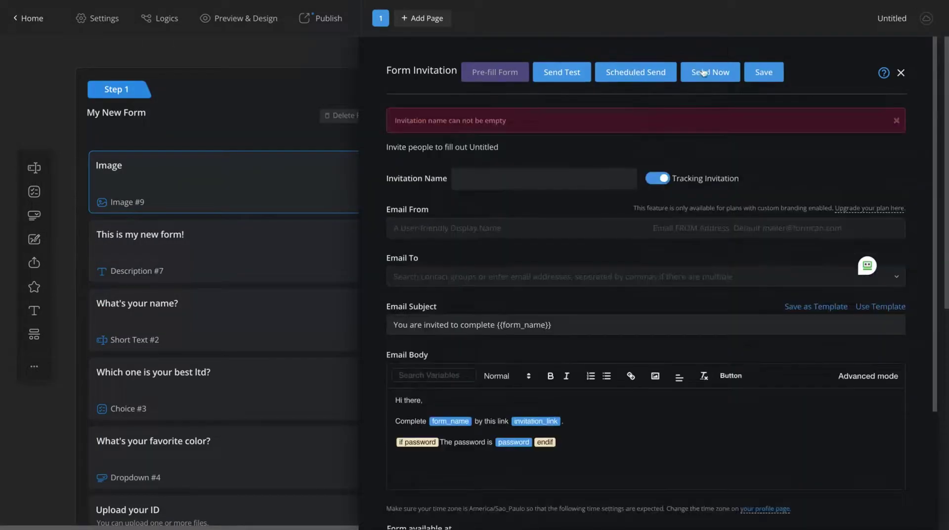
{"action": "left_click", "coordinate": [900, 73]}
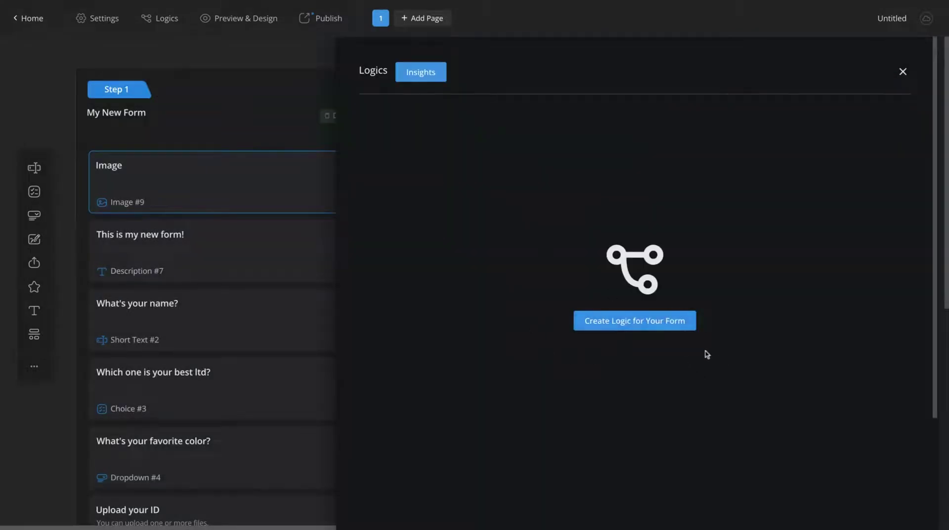
Step: Create a logic rule with "Which one is your best ltd?" as its condition field and close the logic editor
{"action": "left_click", "coordinate": [623, 324]}
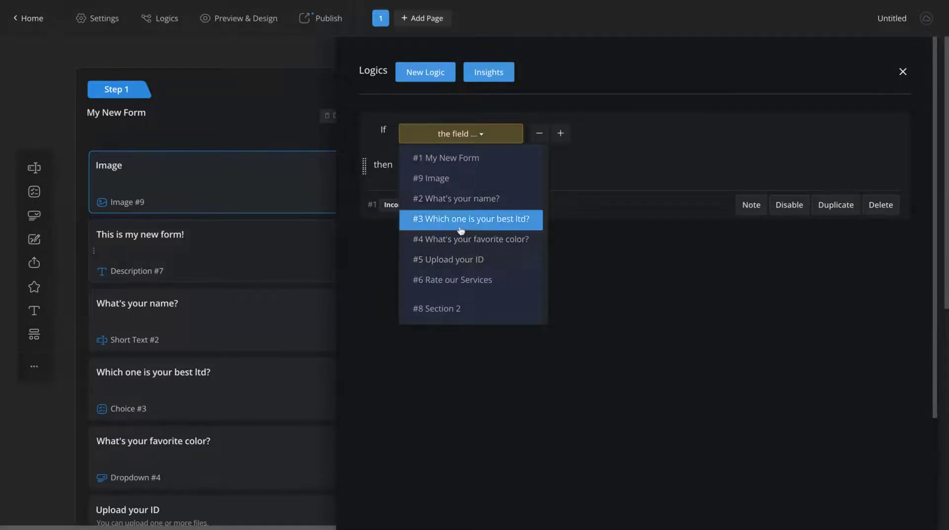
{"action": "left_click", "coordinate": [457, 220]}
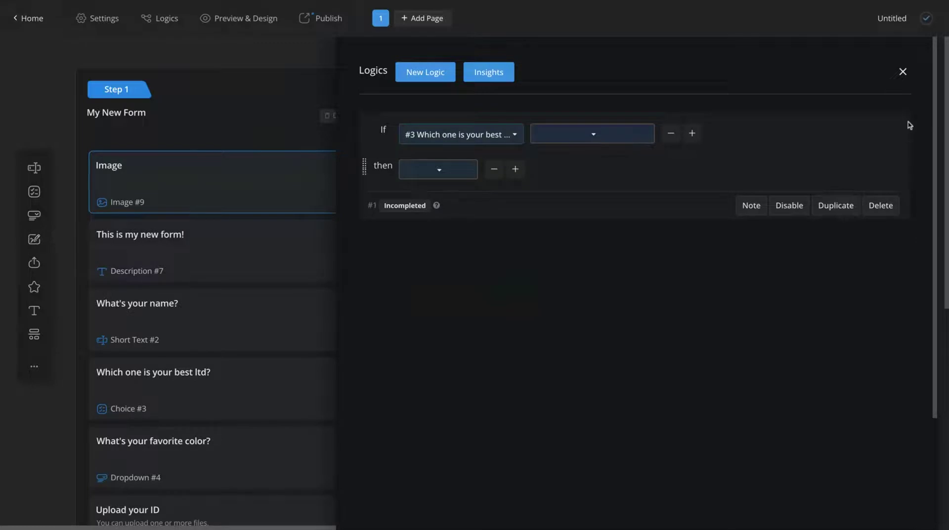
{"action": "left_click", "coordinate": [903, 73]}
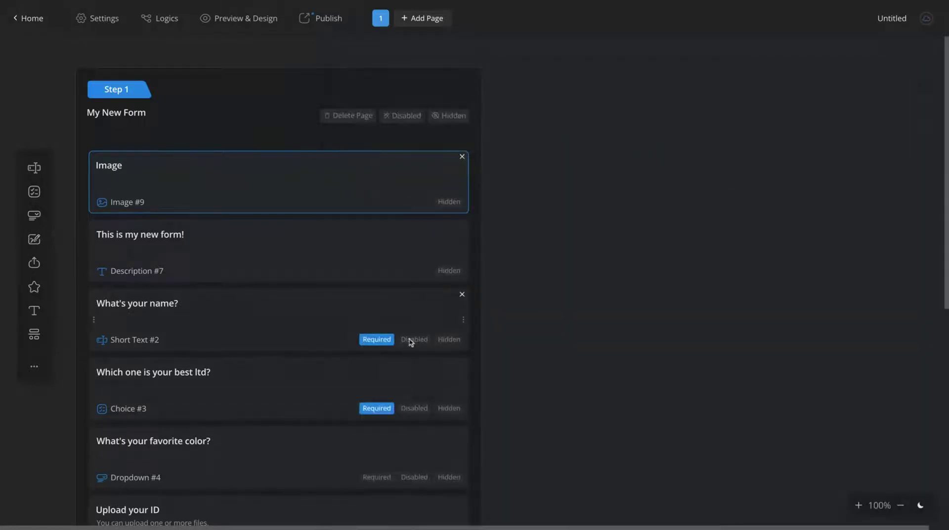
Step: Replace the text of the form's description field with the Portuguese passage about the STF leading case on hate speech
{"action": "scroll", "coordinate": [409, 340], "scroll_direction": "down", "scroll_amount": 1}
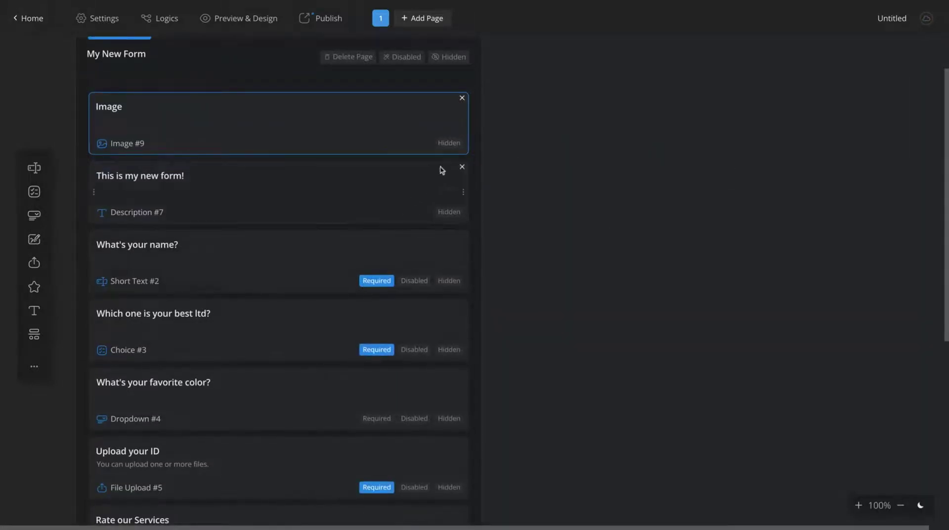
{"action": "scroll", "coordinate": [177, 405], "scroll_direction": "down", "scroll_amount": 5}
{"action": "scroll", "coordinate": [236, 299], "scroll_direction": "up", "scroll_amount": 6}
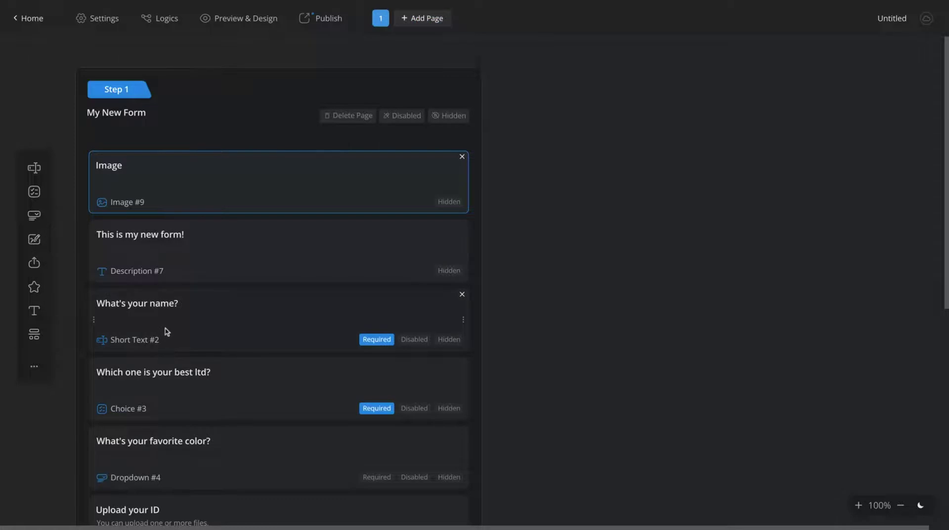
{"action": "scroll", "coordinate": [166, 332], "scroll_direction": "down", "scroll_amount": 1}
{"action": "left_click", "coordinate": [129, 218]}
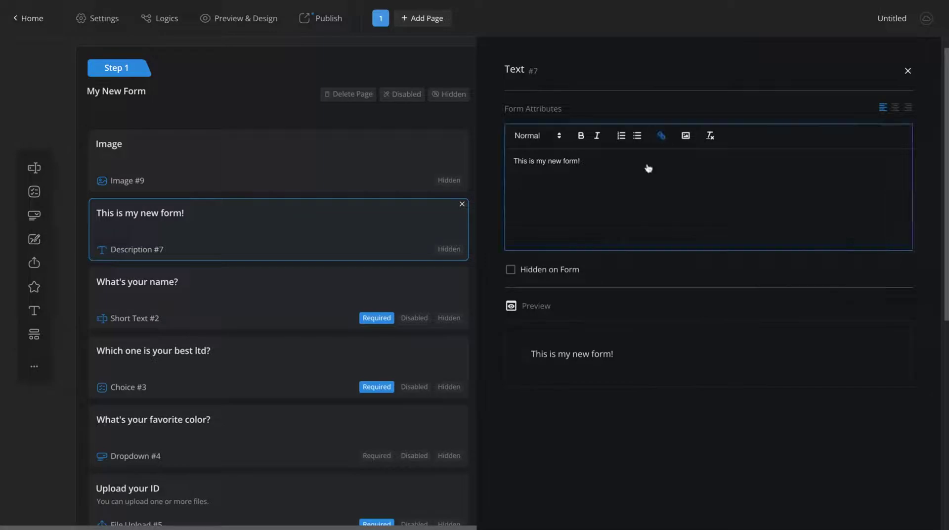
{"action": "triple_click", "coordinate": [592, 159]}
{"action": "type", "text": "O caso Ellwanger é o \"leading case\" do STF que impôs limites ao discurso de ódio no Brasil e considerou constitucional a criminalização do racismo. Ellwanger era um editor de livros que negavam a existência do Holocausto (negacionismo) e continham conteúdo discriminatório contra os judeus. O Supremo manteve a sua condenação pela prática e incitação do racismo (art. 20 da Lei 7716/89), afastando o argumento da liberdade de expressão. No habeas corpus impetrado no STF uma das discussões era se os judeus constituíam uma \"raça\", pois do contrário não incidiria o crime em questão e a imprescritibilidade constitucional. A Corte considerou que sim e conferiu ao conceito de raça um significado histórico e cultural que ultrapassa a mera conotação biológica."}
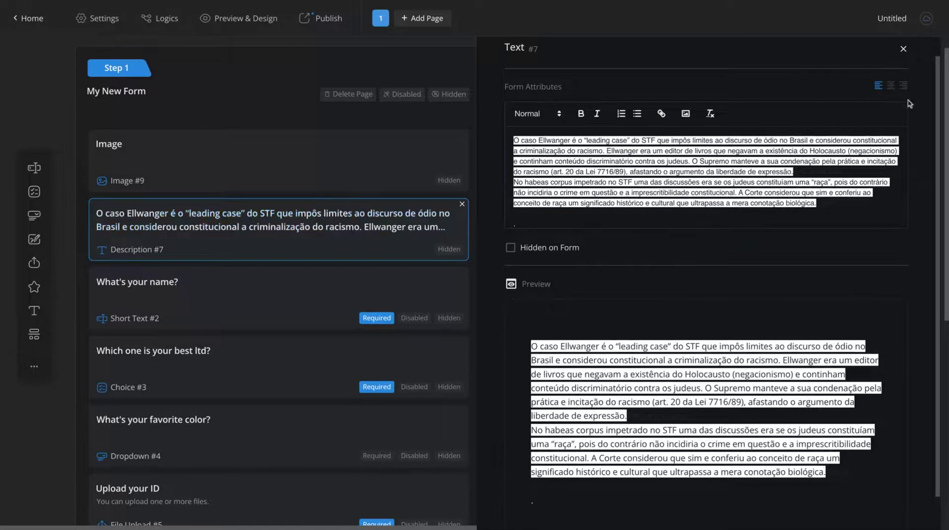
{"action": "left_click", "coordinate": [903, 49]}
{"action": "scroll", "coordinate": [655, 223], "scroll_direction": "down", "scroll_amount": 1}
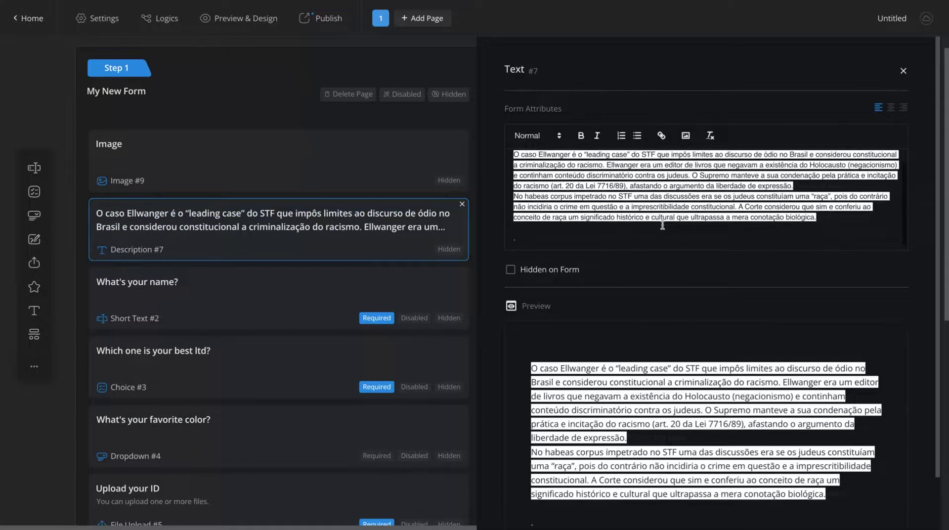
{"action": "scroll", "coordinate": [655, 224], "scroll_direction": "up", "scroll_amount": 1}
{"action": "left_click", "coordinate": [904, 71]}
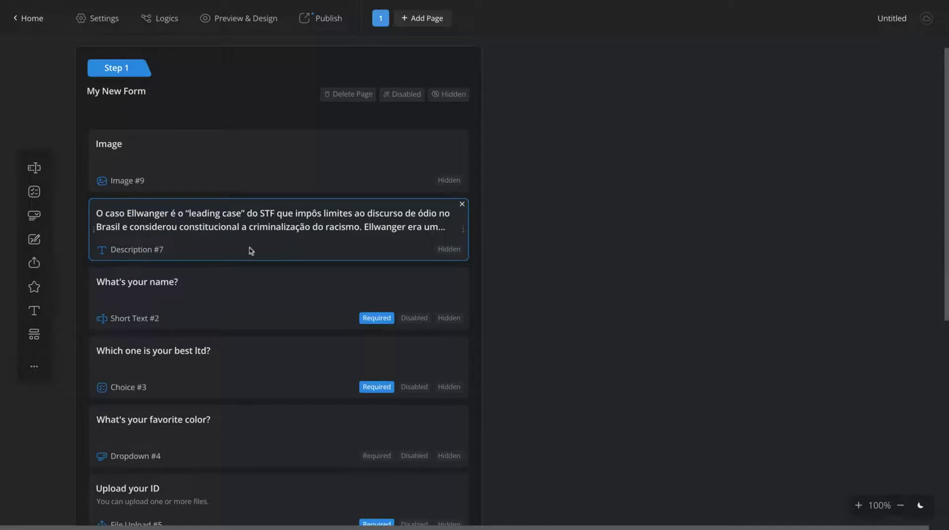
Step: Publish the form and display its embed script
{"action": "scroll", "coordinate": [150, 209], "scroll_direction": "up", "scroll_amount": 1}
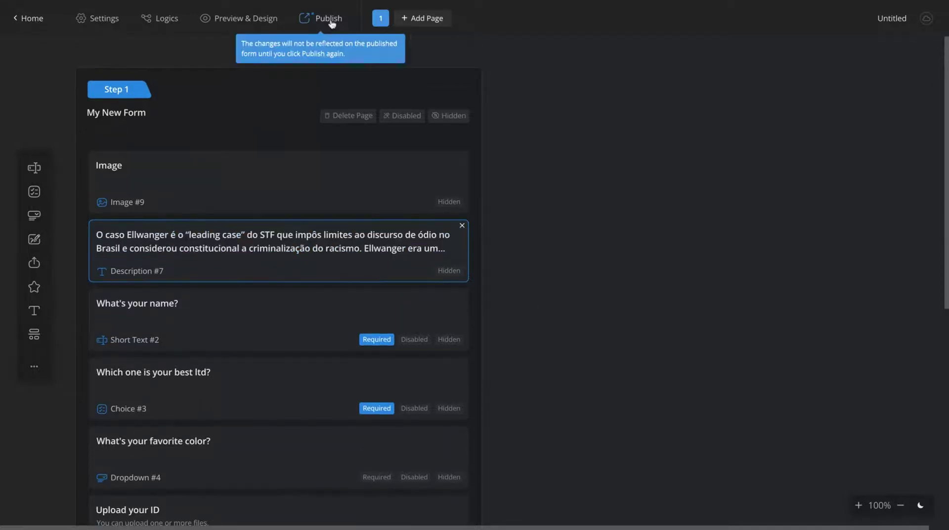
{"action": "left_click", "coordinate": [332, 22]}
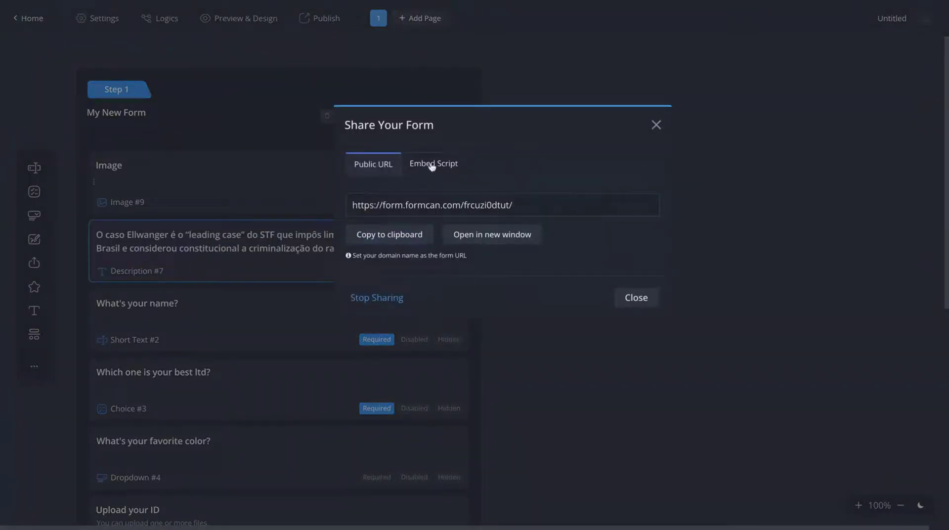
{"action": "left_click", "coordinate": [452, 157]}
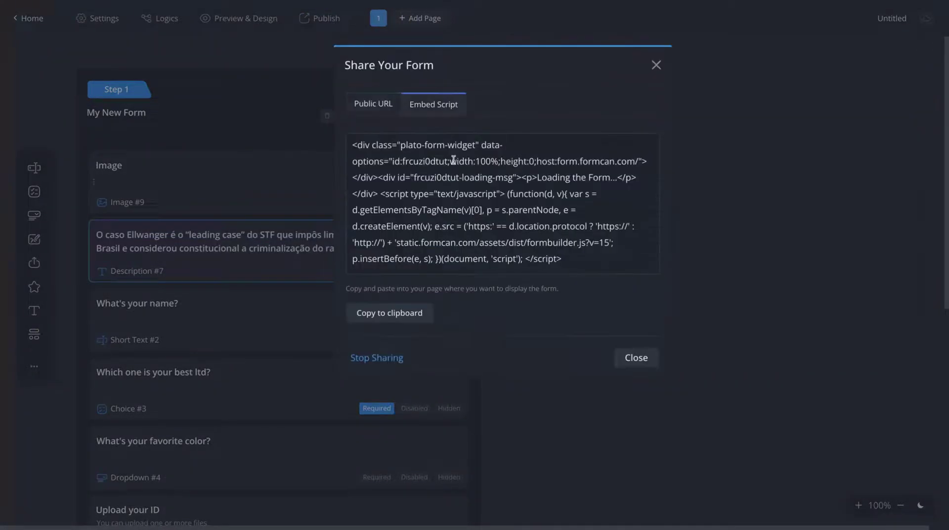
{"action": "triple_click", "coordinate": [584, 262]}
Step: Copy the form's public URL, close the sharing dialog and open the published form
{"action": "left_click", "coordinate": [395, 108]}
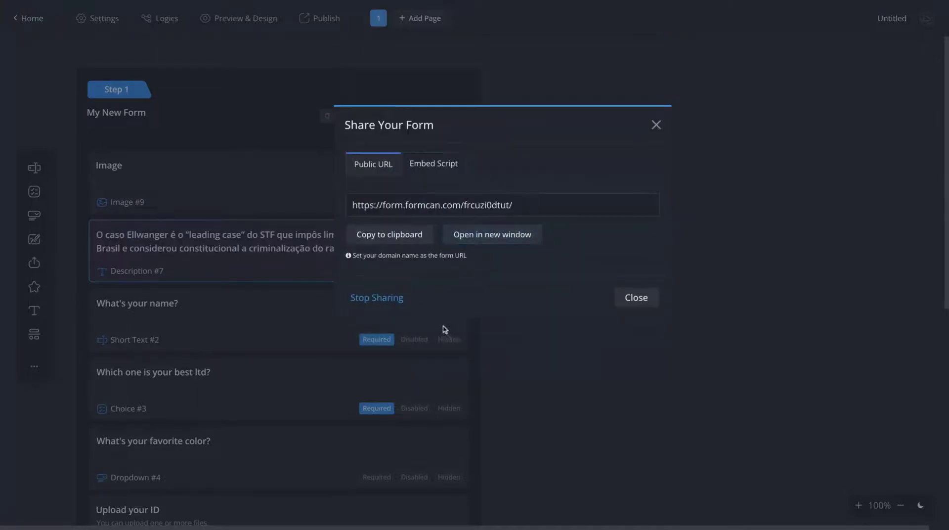
{"action": "left_click", "coordinate": [415, 236]}
{"action": "left_click", "coordinate": [656, 124]}
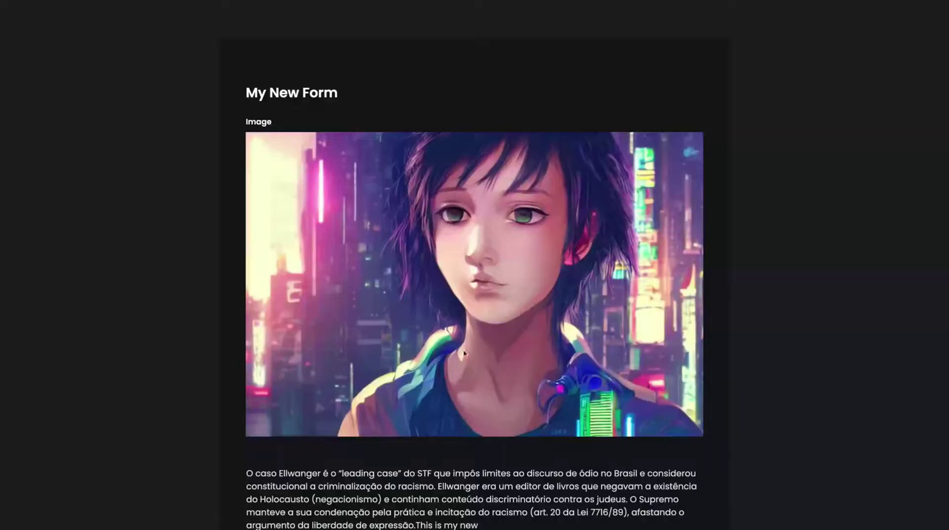
Step: Examine the published form's layout, from the image and description down to the name and choice questions
{"action": "scroll", "coordinate": [352, 208], "scroll_direction": "down", "scroll_amount": 15}
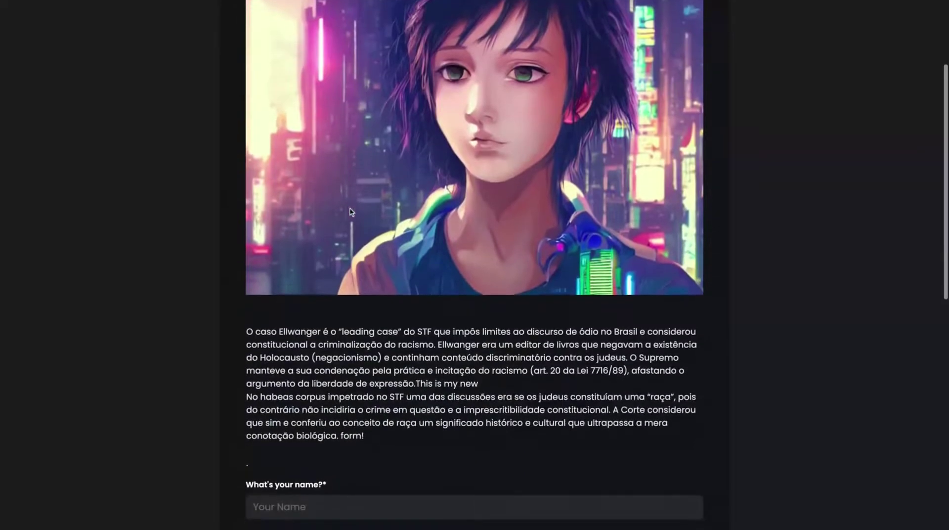
{"action": "scroll", "coordinate": [501, 409], "scroll_direction": "up", "scroll_amount": 14}
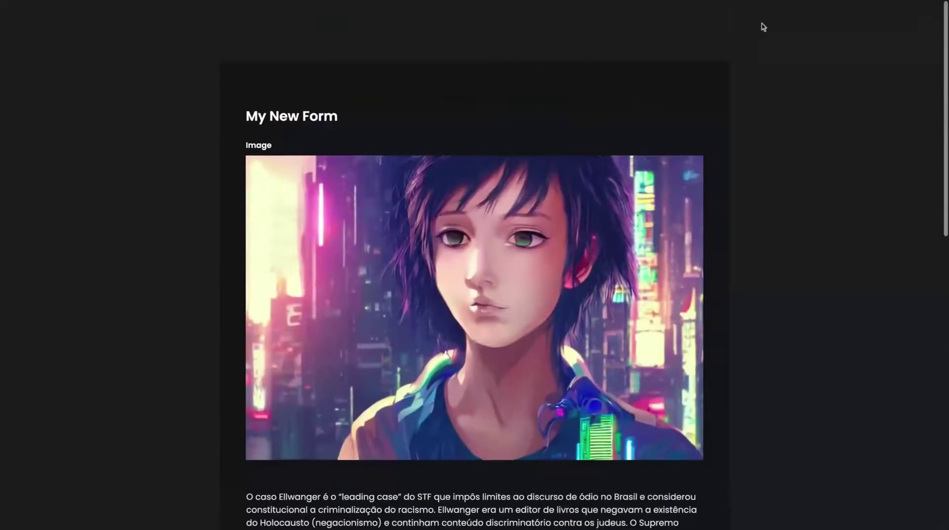
{"action": "scroll", "coordinate": [491, 217], "scroll_direction": "down", "scroll_amount": 1}
{"action": "scroll", "coordinate": [491, 216], "scroll_direction": "down", "scroll_amount": 2}
{"action": "scroll", "coordinate": [492, 216], "scroll_direction": "up", "scroll_amount": 1}
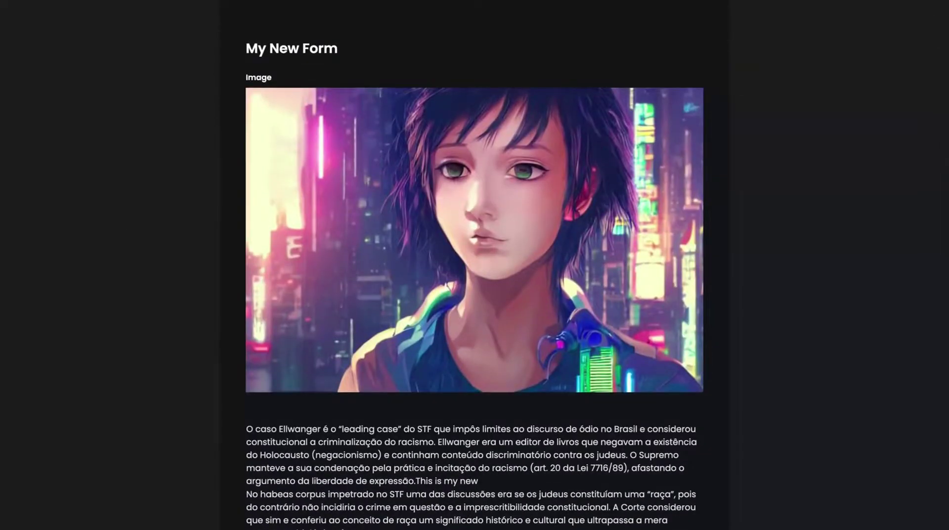
{"action": "scroll", "coordinate": [300, 181], "scroll_direction": "down", "scroll_amount": 15}
{"action": "scroll", "coordinate": [451, 265], "scroll_direction": "up", "scroll_amount": 16}
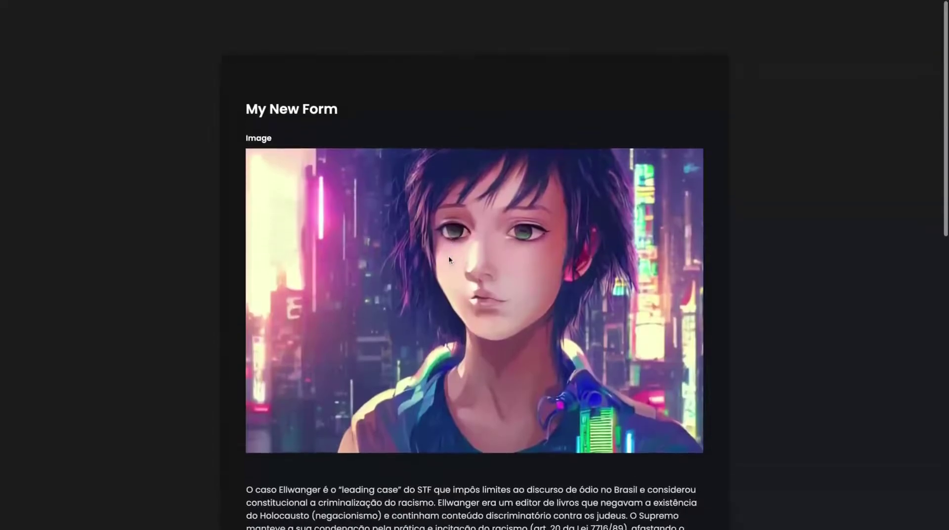
{"action": "scroll", "coordinate": [449, 259], "scroll_direction": "down", "scroll_amount": 1}
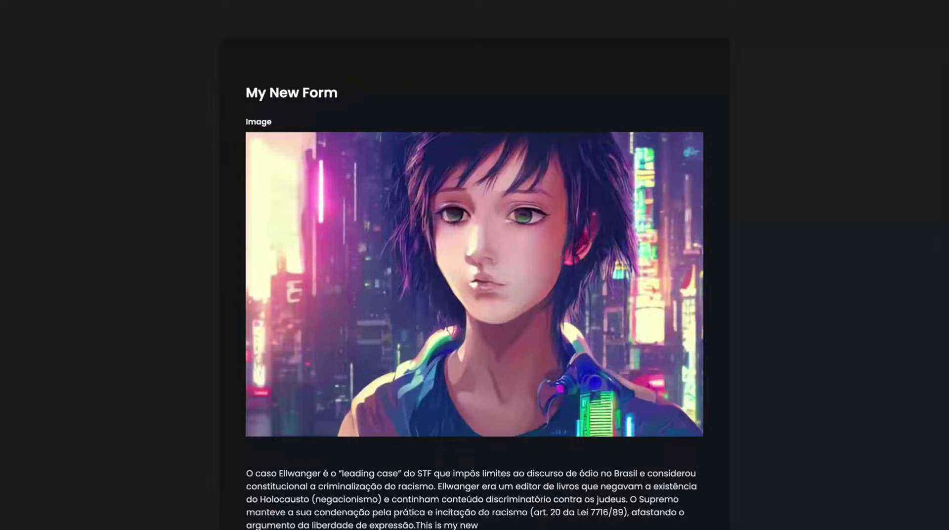
{"action": "scroll", "coordinate": [578, 403], "scroll_direction": "down", "scroll_amount": 5}
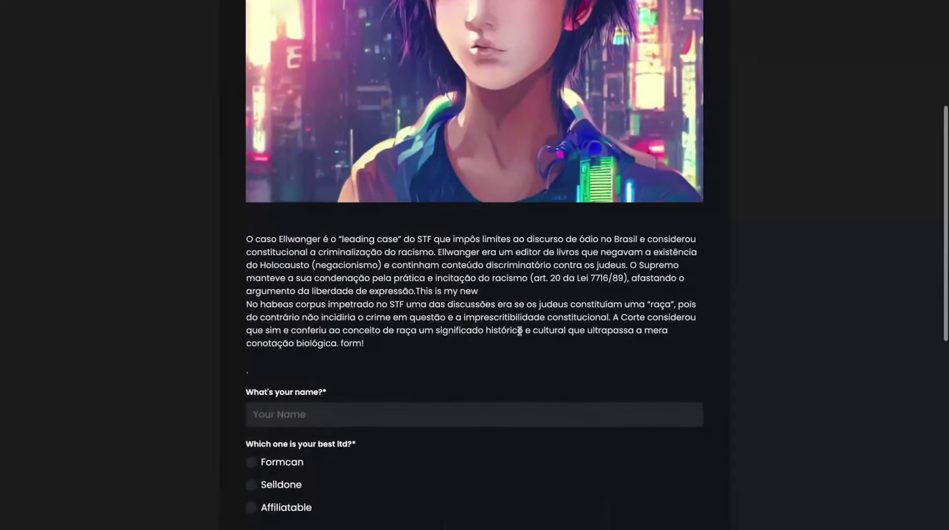
{"action": "scroll", "coordinate": [505, 328], "scroll_direction": "up", "scroll_amount": 5}
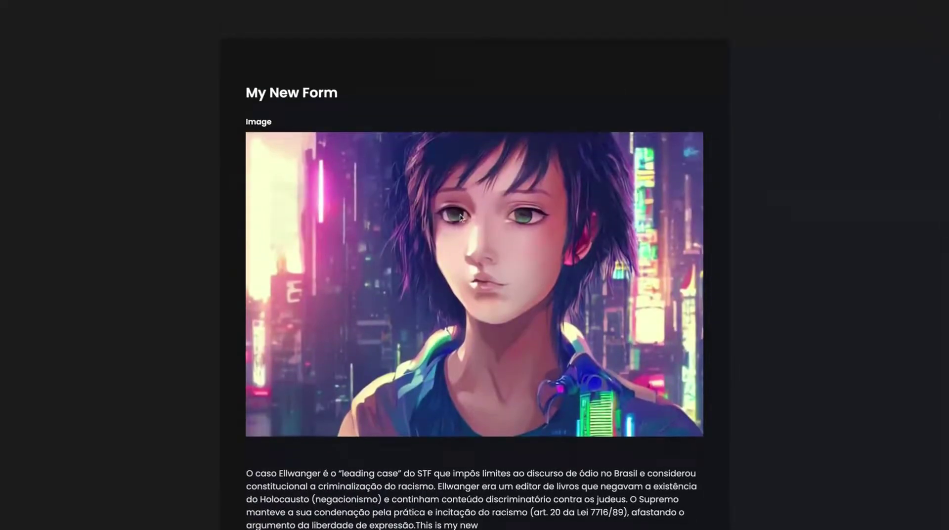
Step: Try the choices of the best ltd question on the published form and settle on Formcan
{"action": "scroll", "coordinate": [436, 206], "scroll_direction": "down", "scroll_amount": 1}
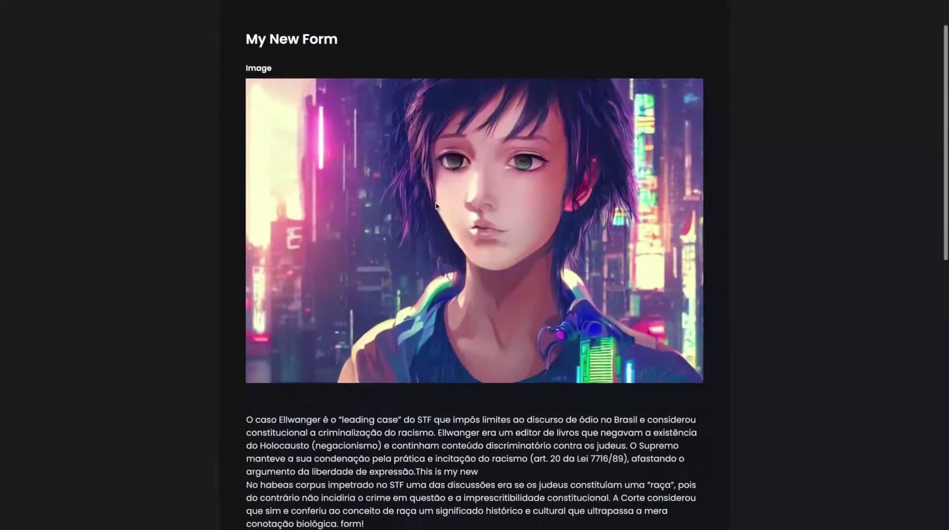
{"action": "scroll", "coordinate": [445, 208], "scroll_direction": "up", "scroll_amount": 1}
{"action": "scroll", "coordinate": [509, 212], "scroll_direction": "down", "scroll_amount": 2}
{"action": "scroll", "coordinate": [393, 222], "scroll_direction": "down", "scroll_amount": 2}
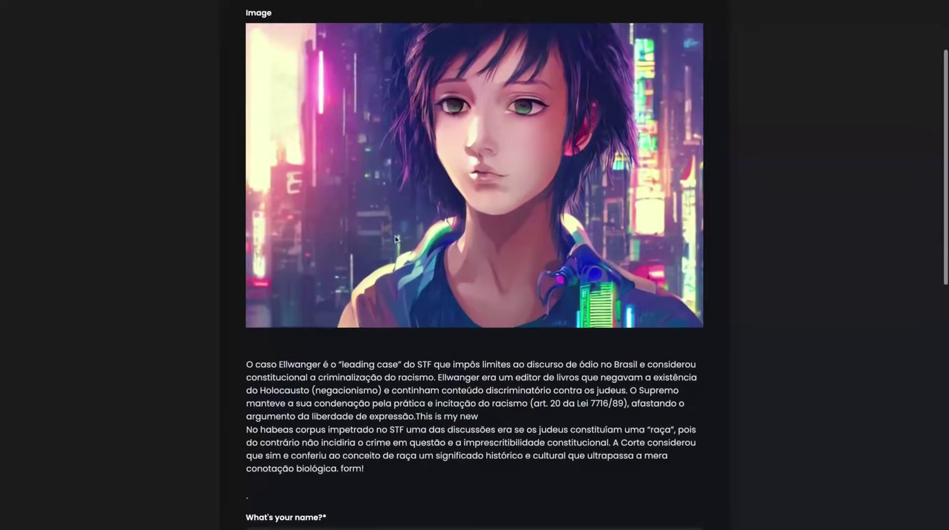
{"action": "left_click_drag", "start_coordinate": [238, 260], "coordinate": [290, 308]}
{"action": "scroll", "coordinate": [291, 307], "scroll_direction": "down", "scroll_amount": 3}
{"action": "left_click", "coordinate": [298, 303]}
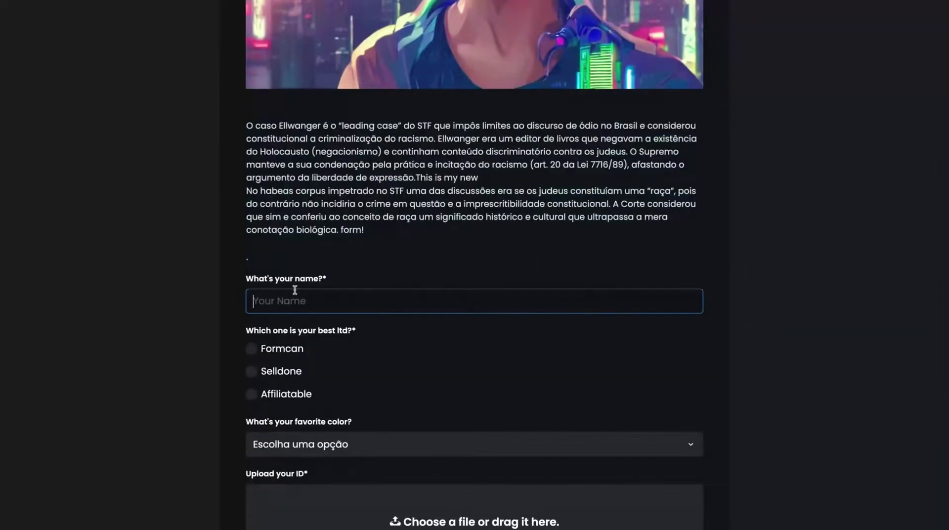
{"action": "scroll", "coordinate": [396, 207], "scroll_direction": "down", "scroll_amount": 4}
{"action": "left_click", "coordinate": [250, 171]}
{"action": "left_click", "coordinate": [251, 216]}
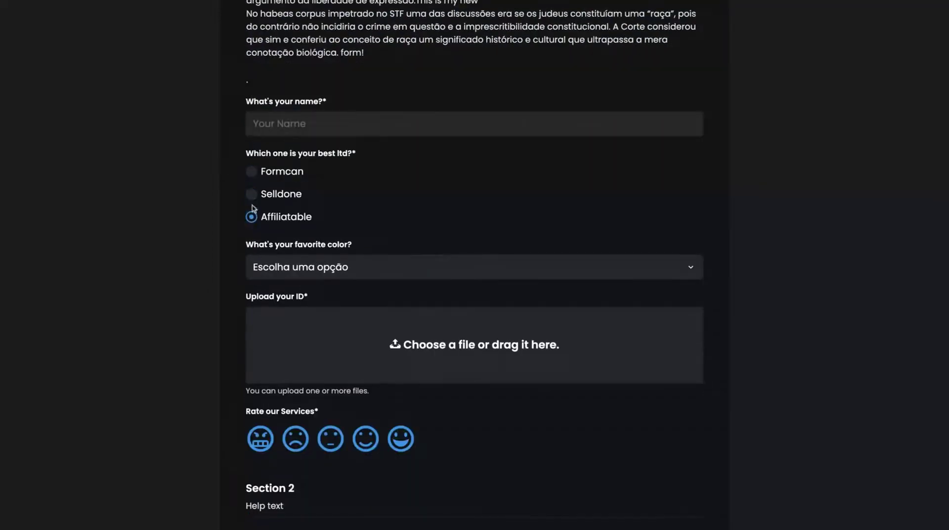
{"action": "left_click", "coordinate": [251, 194]}
{"action": "left_click", "coordinate": [252, 172]}
Step: Choose Red as the answer to the favorite color question
{"action": "scroll", "coordinate": [306, 195], "scroll_direction": "down", "scroll_amount": 1}
{"action": "left_click", "coordinate": [308, 208]}
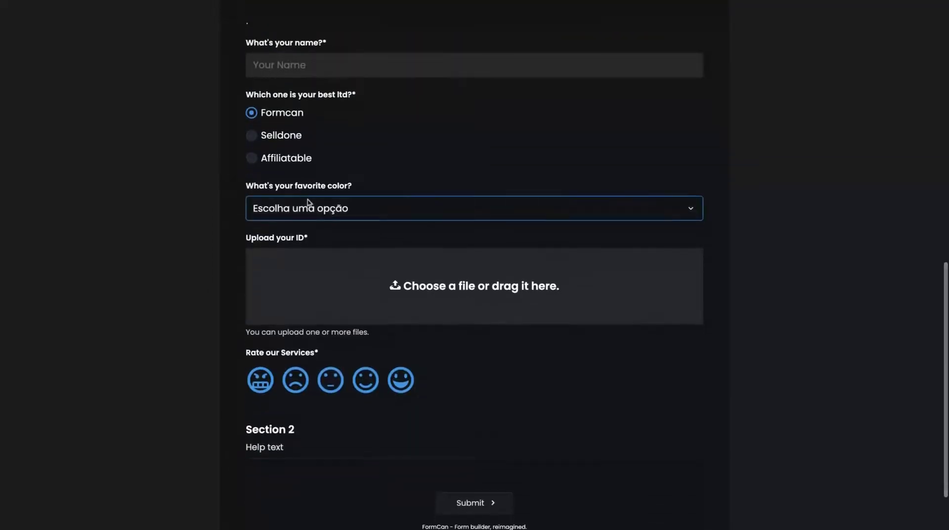
{"action": "left_click", "coordinate": [308, 225]}
{"action": "scroll", "coordinate": [725, 269], "scroll_direction": "down", "scroll_amount": 2}
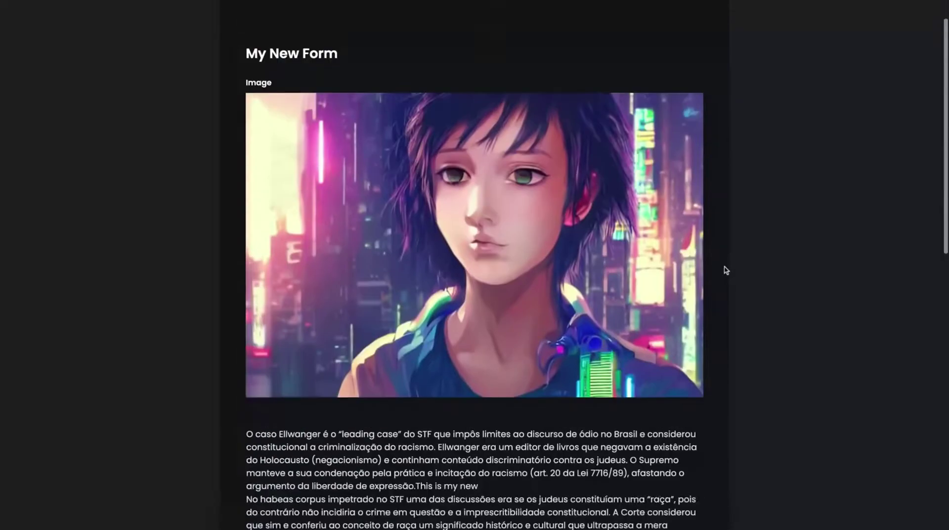
Step: Rate the services with the happiest smiley and submit the form
{"action": "scroll", "coordinate": [725, 270], "scroll_direction": "up", "scroll_amount": 1}
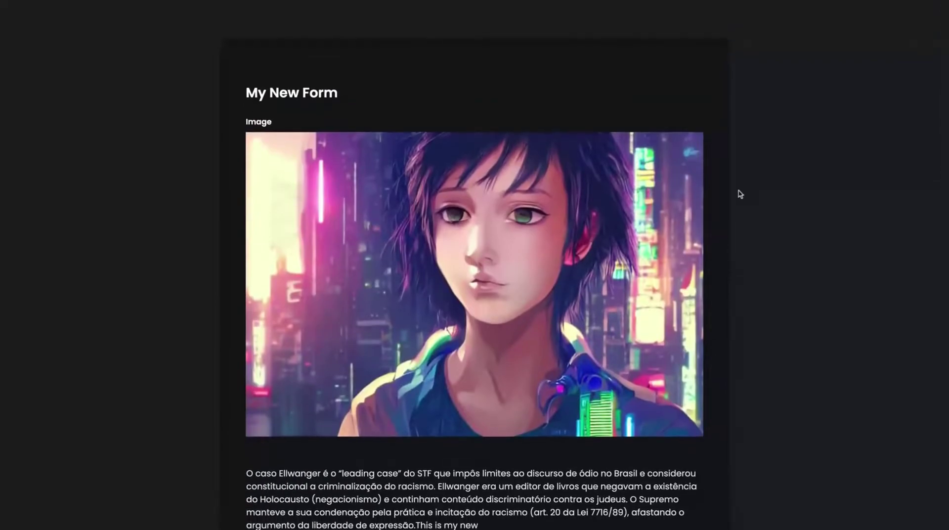
{"action": "scroll", "coordinate": [474, 267], "scroll_direction": "down", "scroll_amount": 14}
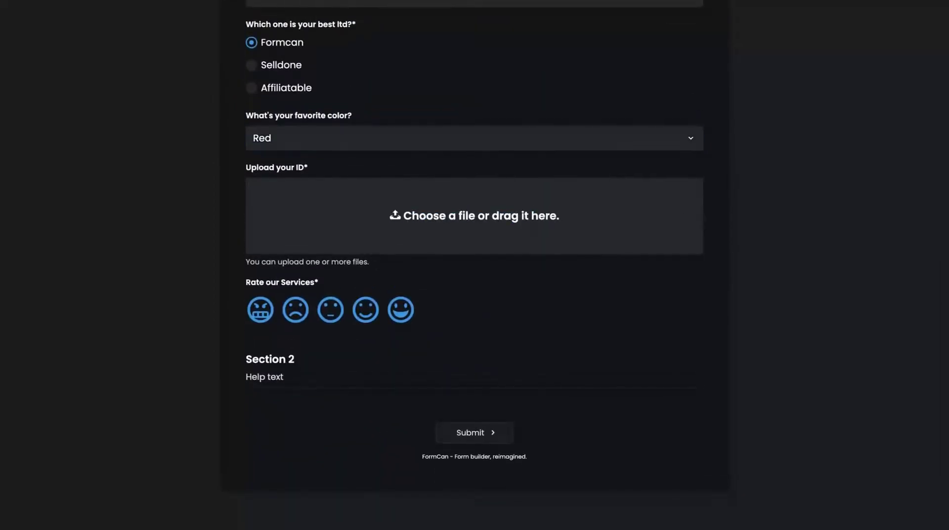
{"action": "left_click", "coordinate": [391, 319]}
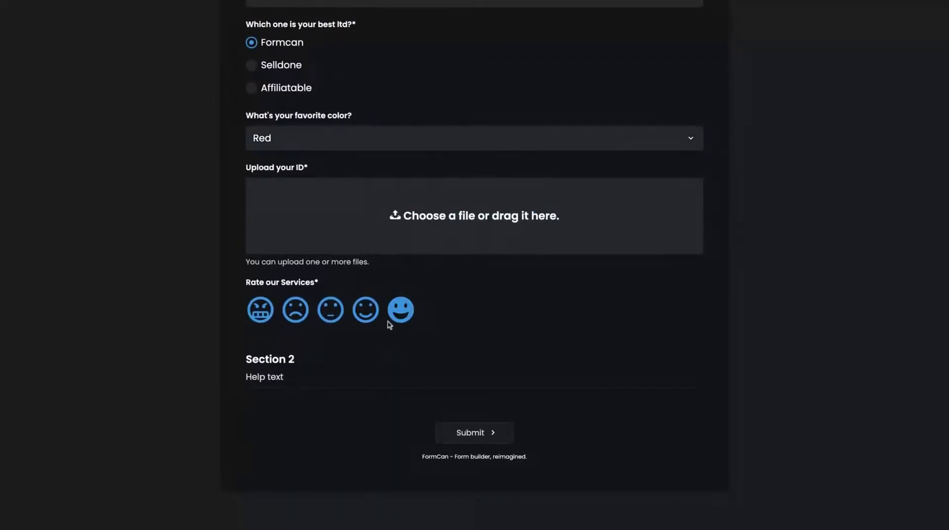
{"action": "left_click", "coordinate": [468, 444]}
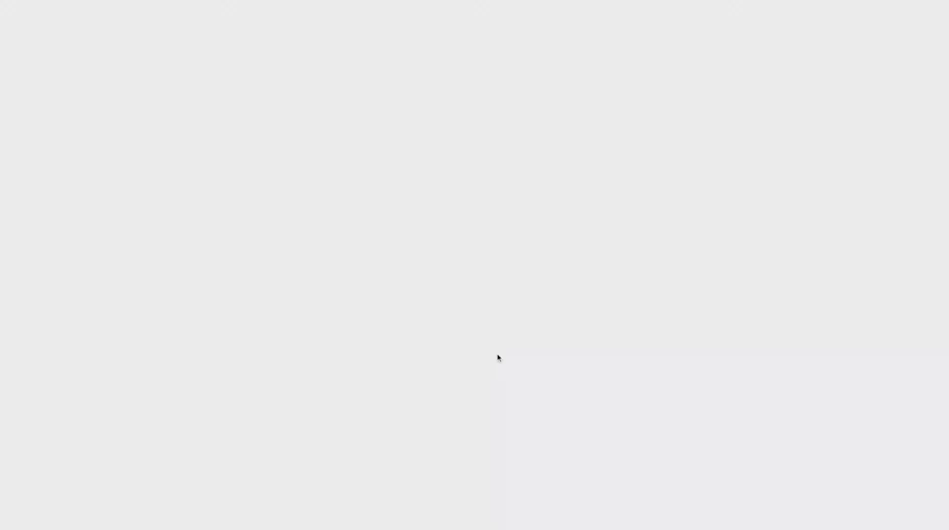
Step: Read the submission confirmation message, and reopen the submission for editing to review the saved answers
{"action": "triple_click", "coordinate": [543, 96]}
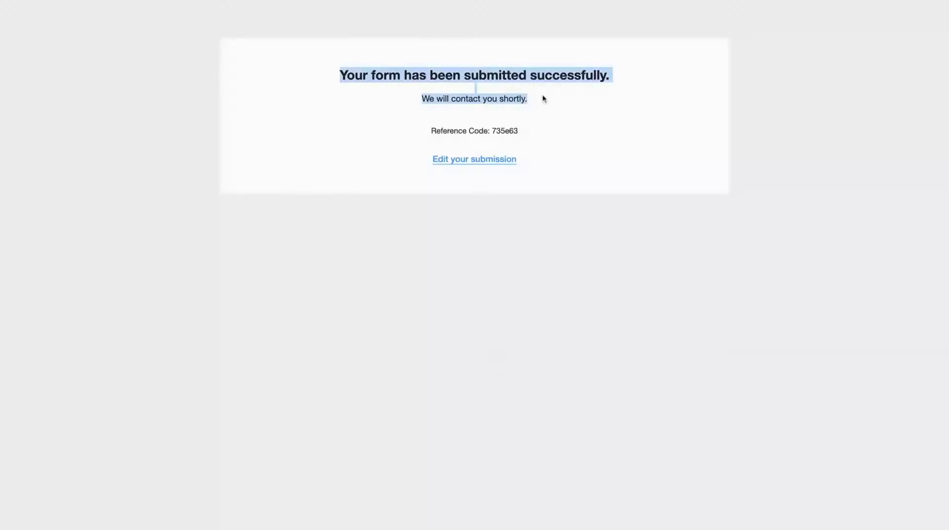
{"action": "triple_click", "coordinate": [543, 95]}
{"action": "triple_click", "coordinate": [543, 96]}
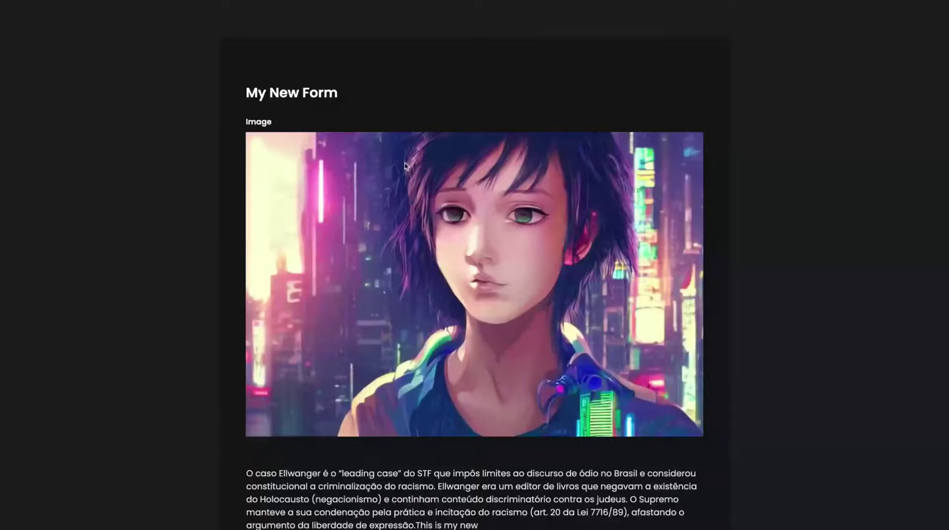
{"action": "scroll", "coordinate": [405, 166], "scroll_direction": "down", "scroll_amount": 15}
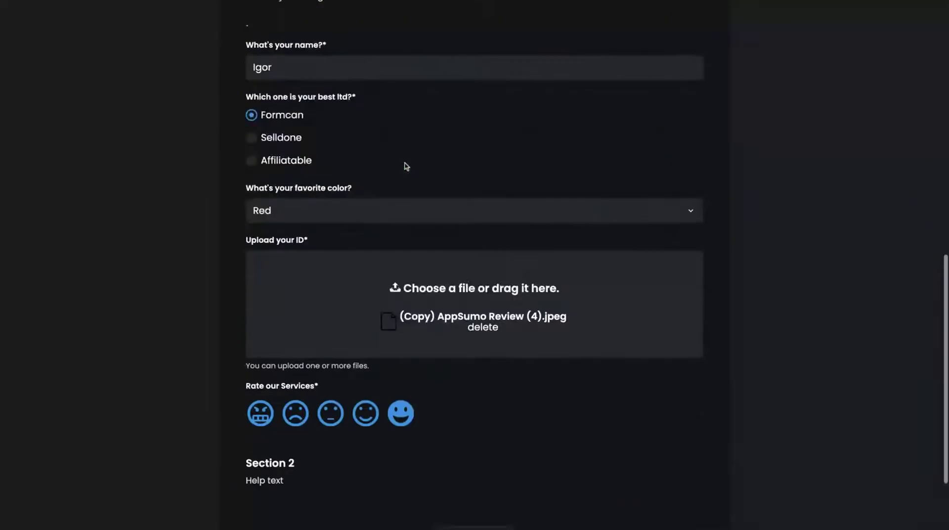